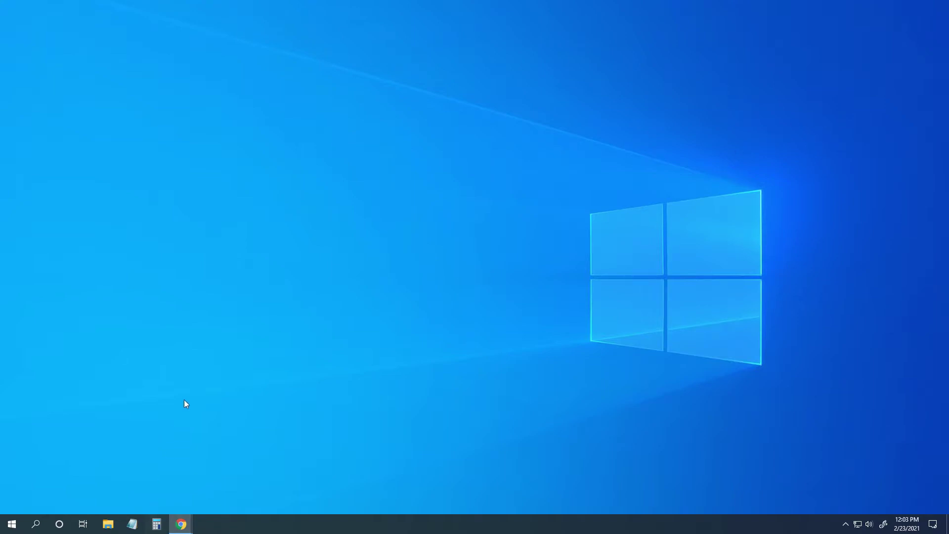
# - Download OpenShellSetup_4_4_160.exe from the Open-Shell GitHub releases page
pyautogui.moveTo(183, 523)
pyautogui.click(165, 484)
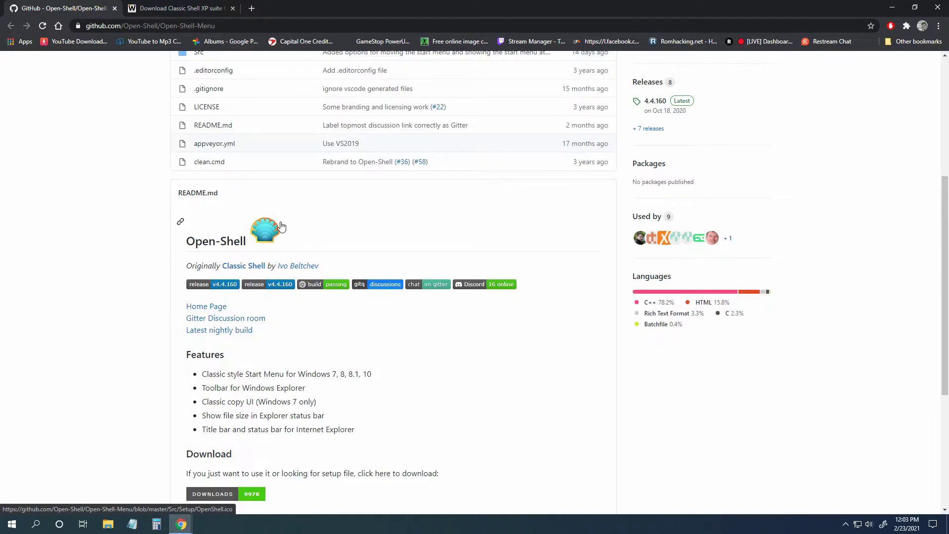
pyautogui.scroll(-2, 280, 226)
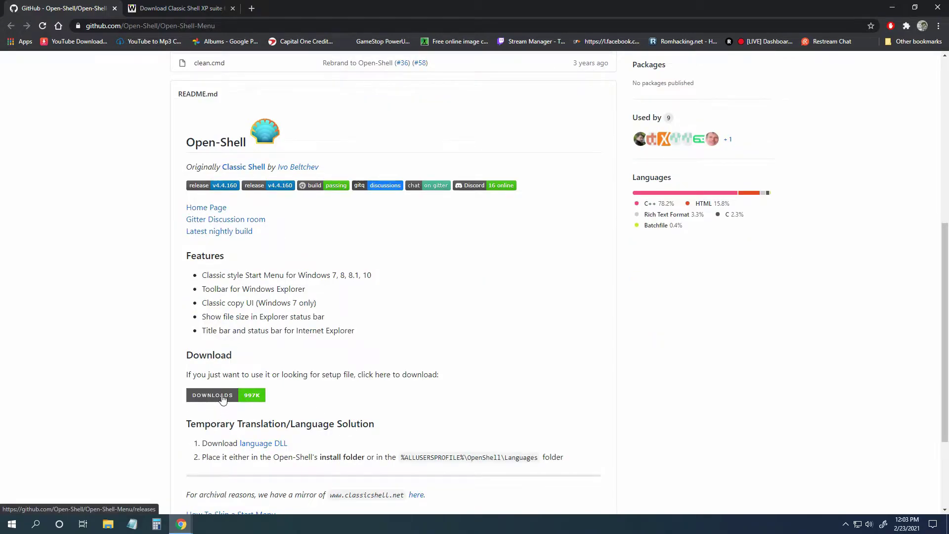
pyautogui.click(222, 397)
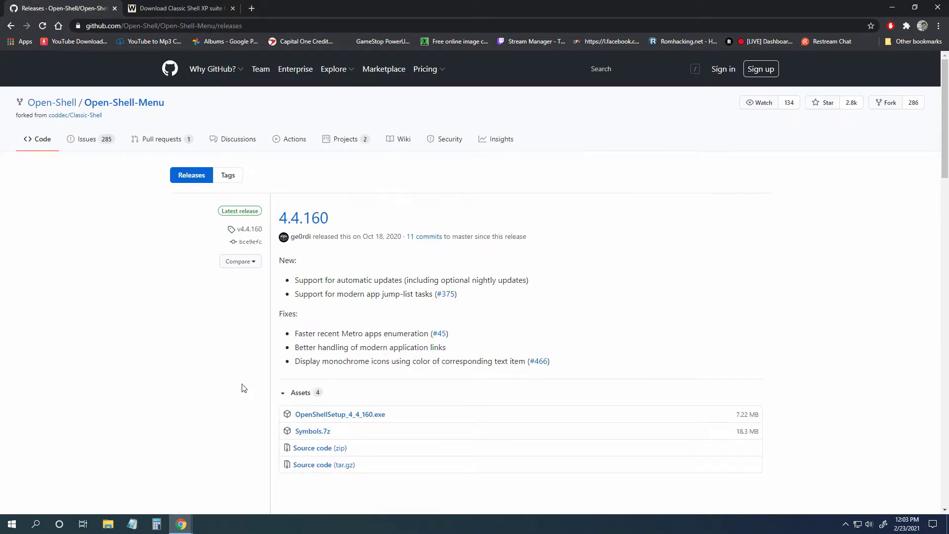
pyautogui.scroll(-1, 317, 401)
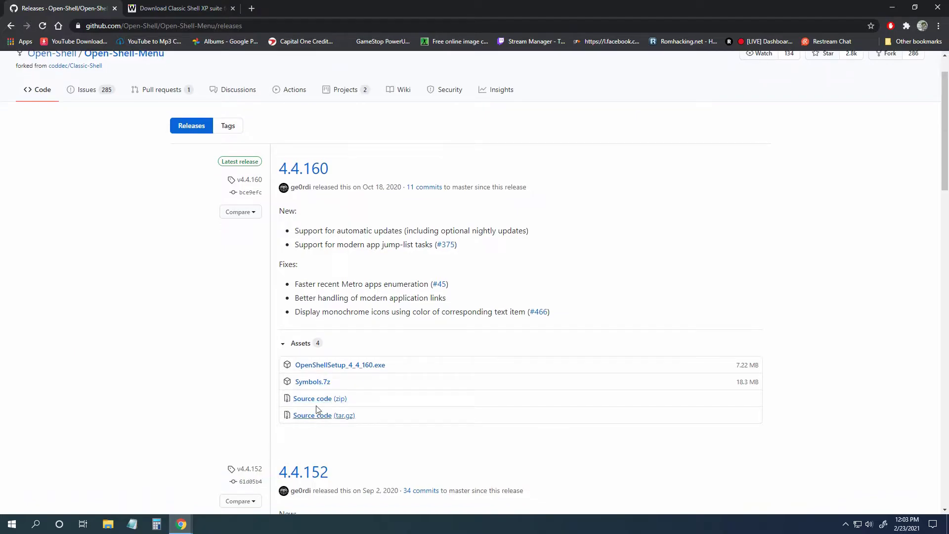
pyautogui.click(341, 366)
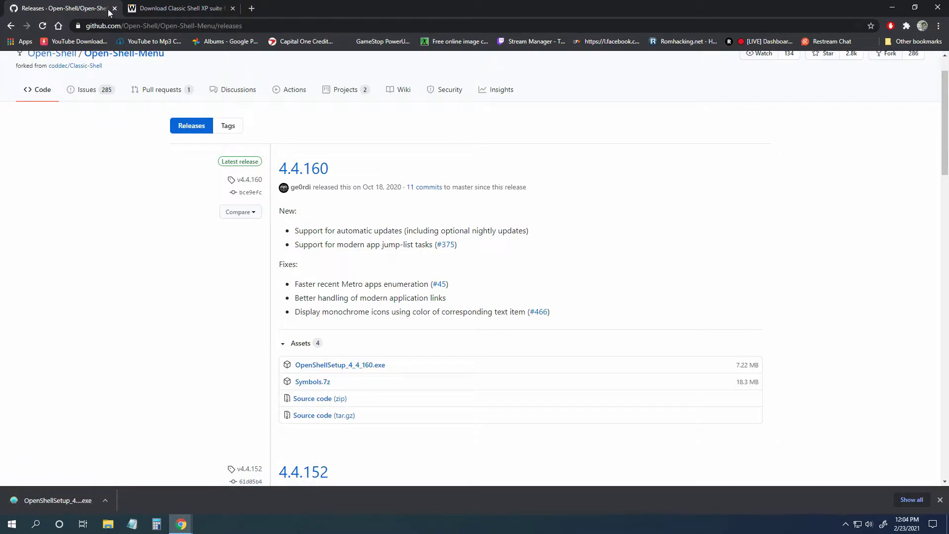
# - Download classic_shell_xp_suite.zip from the Winaero page, then show the desktop
pyautogui.click(181, 10)
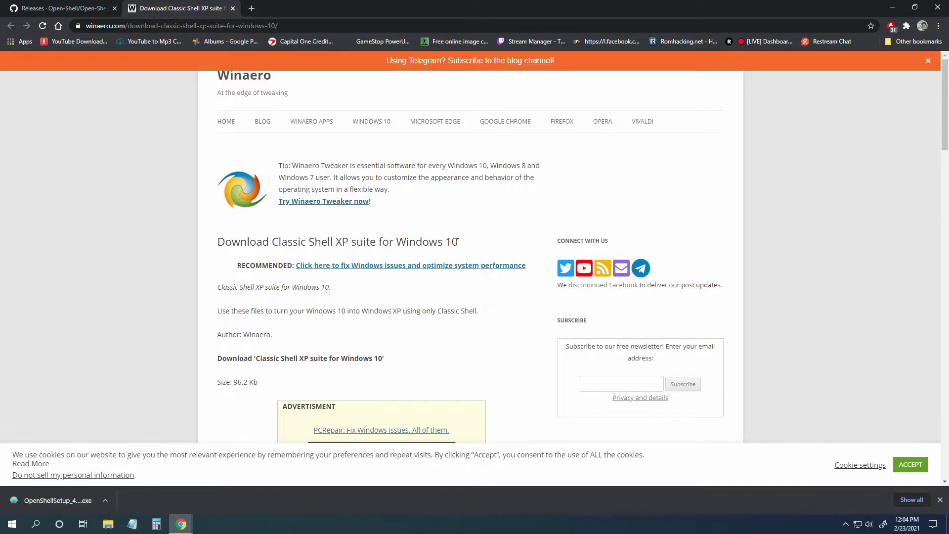
pyautogui.scroll(-9, 430, 275)
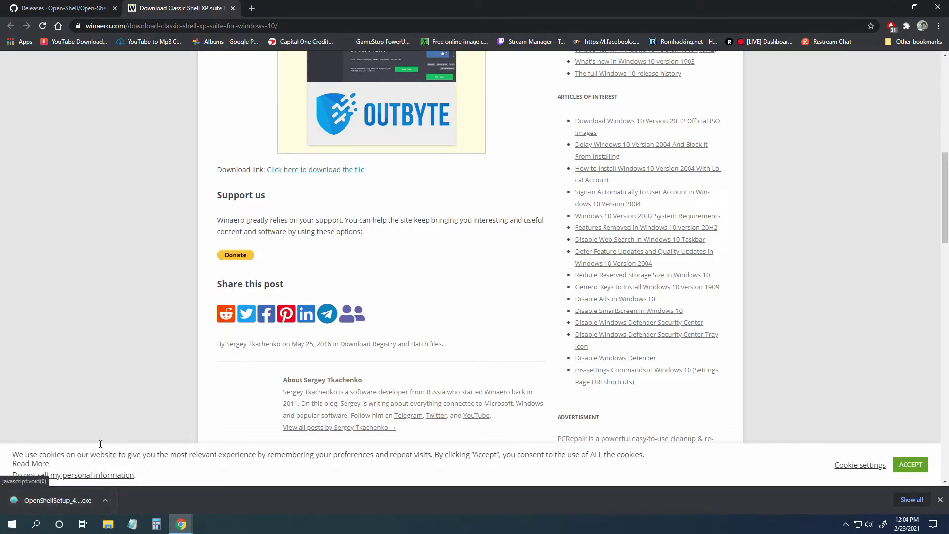
pyautogui.click(329, 170)
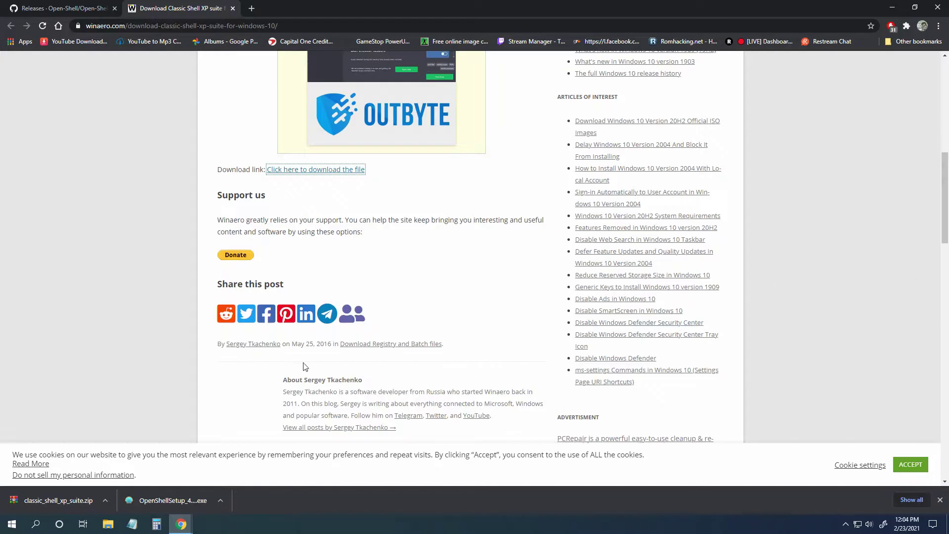
pyautogui.press('super+d')
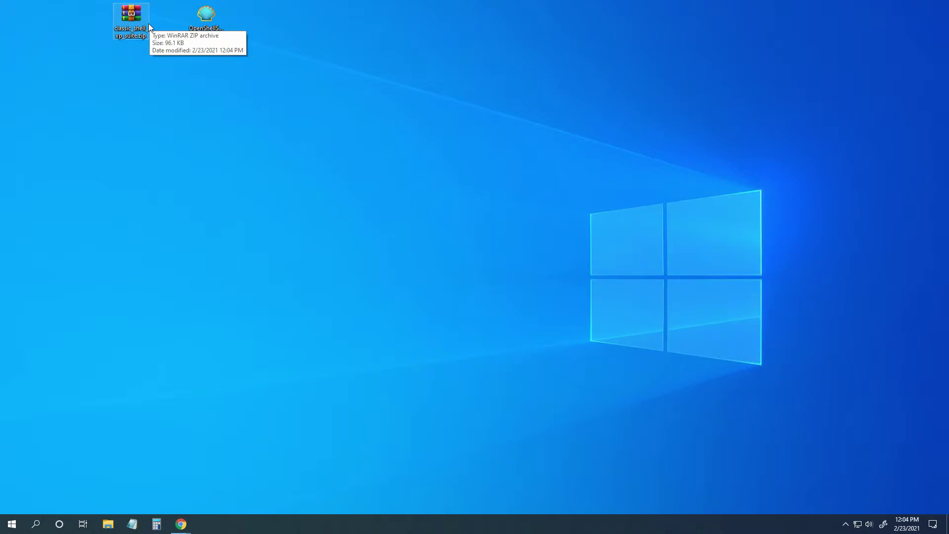
# - Extract classic_shell_xp_suite.zip to its own folder, look over its three images, and close it
pyautogui.click(148, 23)
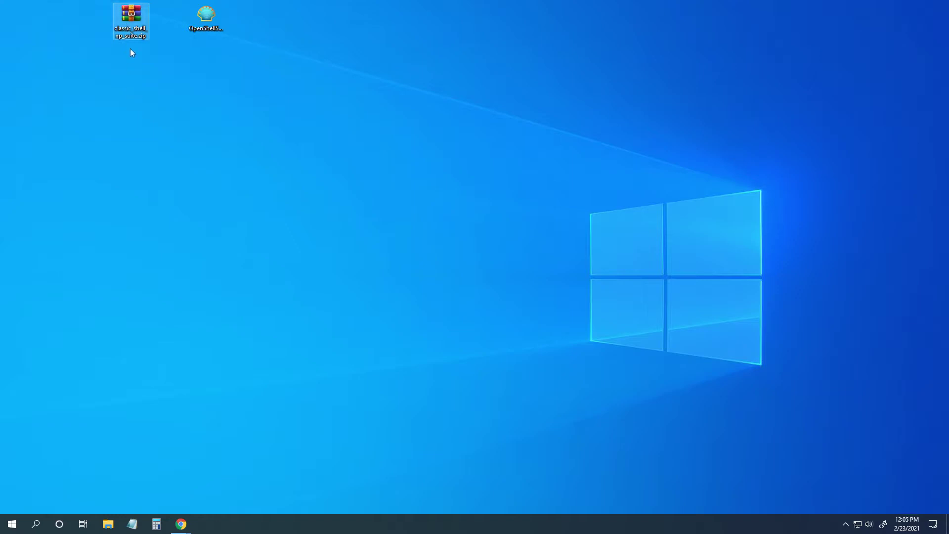
pyautogui.rightClick(127, 18)
pyautogui.click(155, 79)
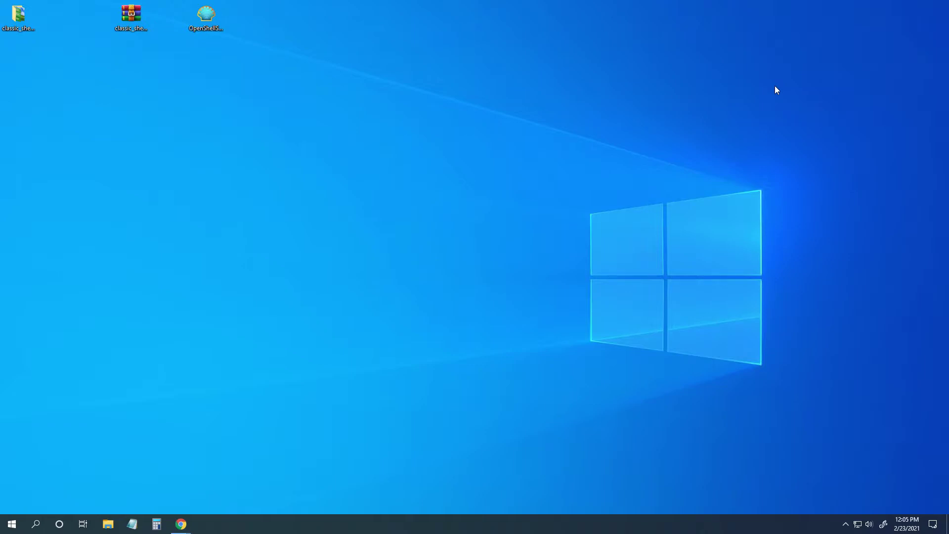
pyautogui.doubleClick(18, 15)
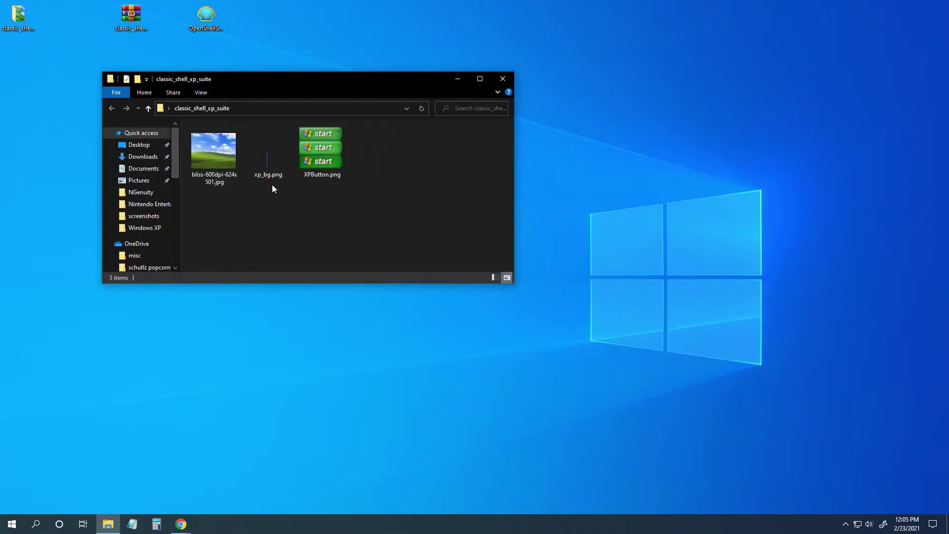
pyautogui.moveTo(266, 177)
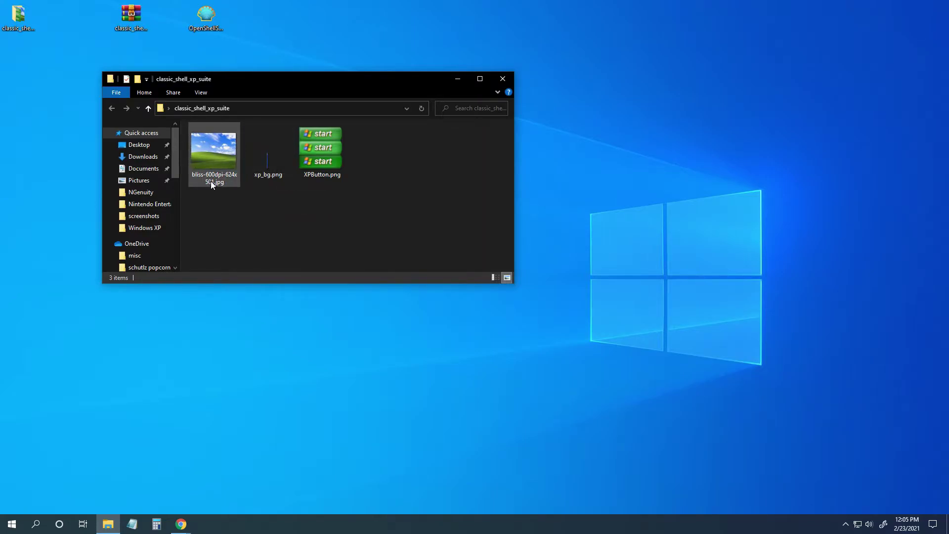
pyautogui.moveTo(213, 181)
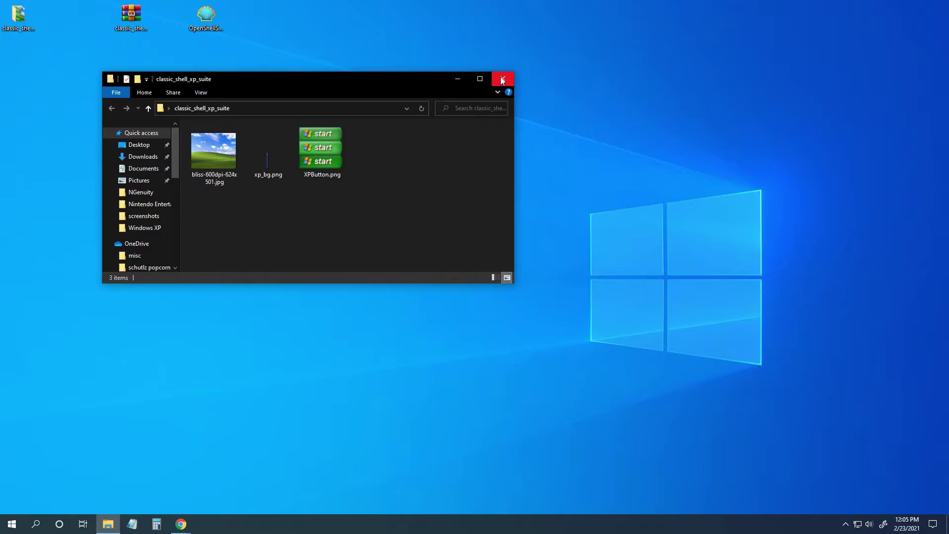
pyautogui.click(503, 79)
# - Install Open-Shell with default features, accepting the license and the UAC prompt, then finish
pyautogui.doubleClick(207, 22)
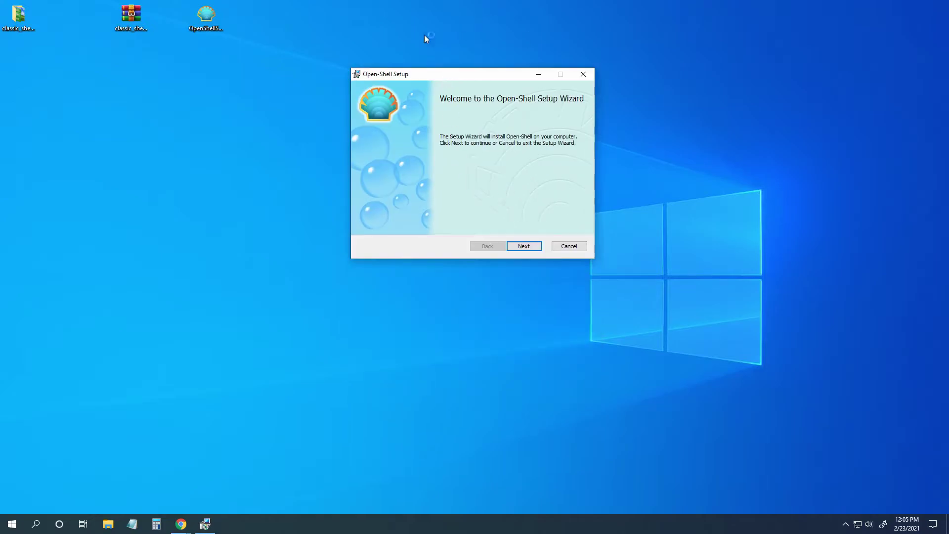
pyautogui.click(524, 250)
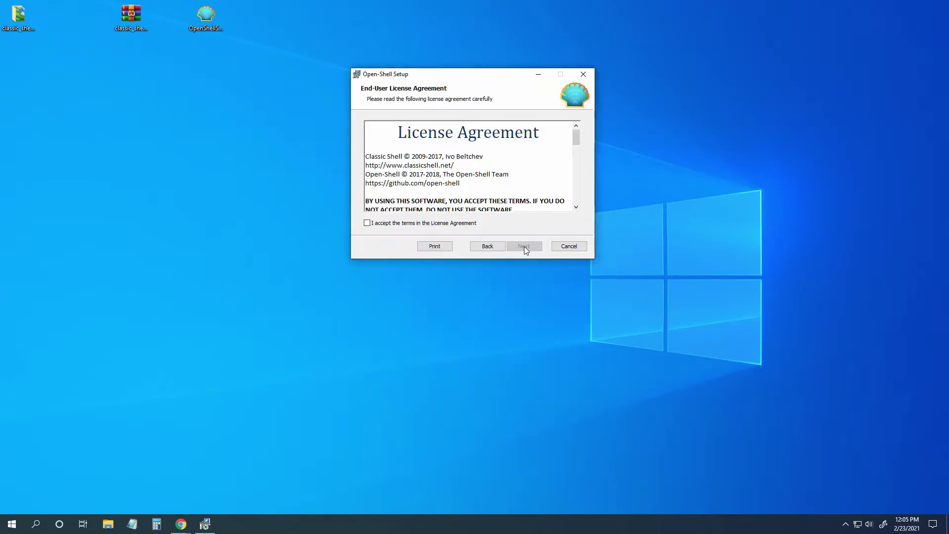
pyautogui.click(450, 225)
pyautogui.moveTo(577, 135); pyautogui.dragTo(577, 198)
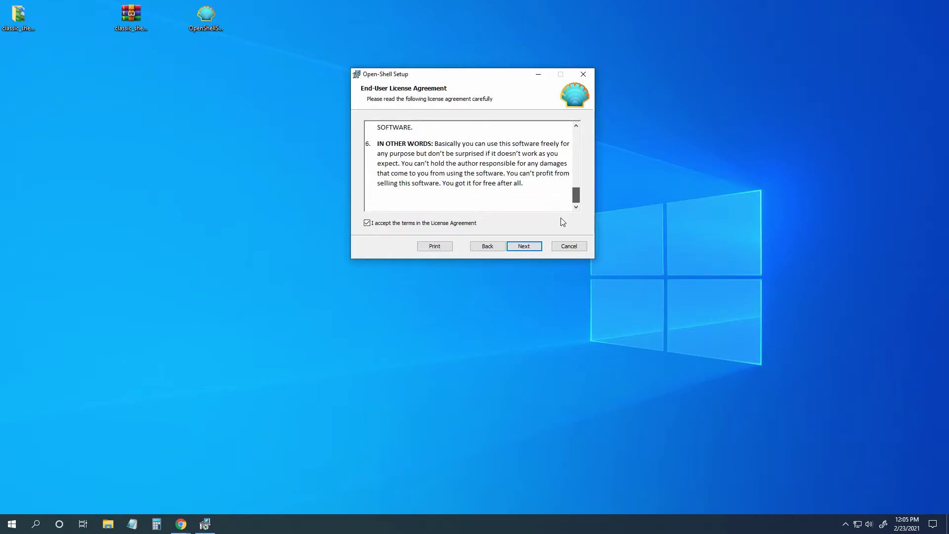
pyautogui.click(524, 247)
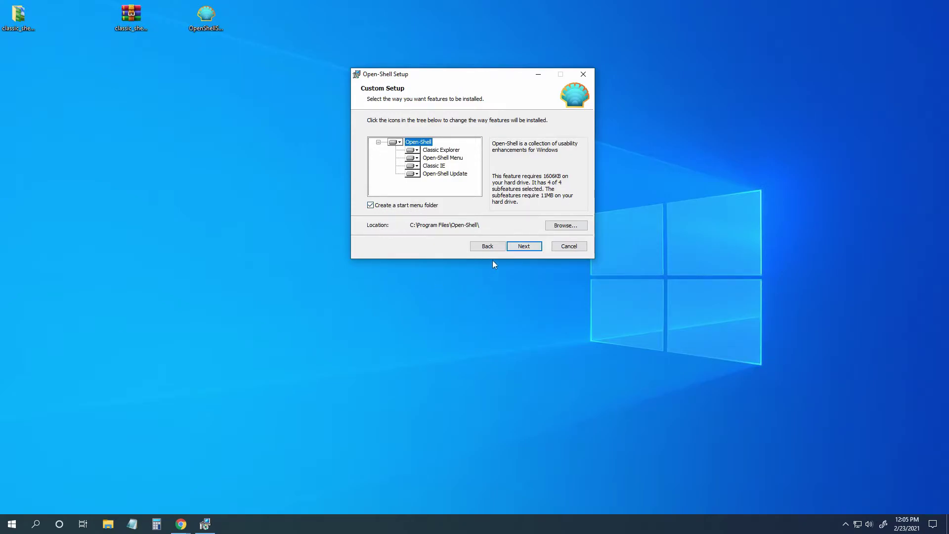
pyautogui.click(529, 250)
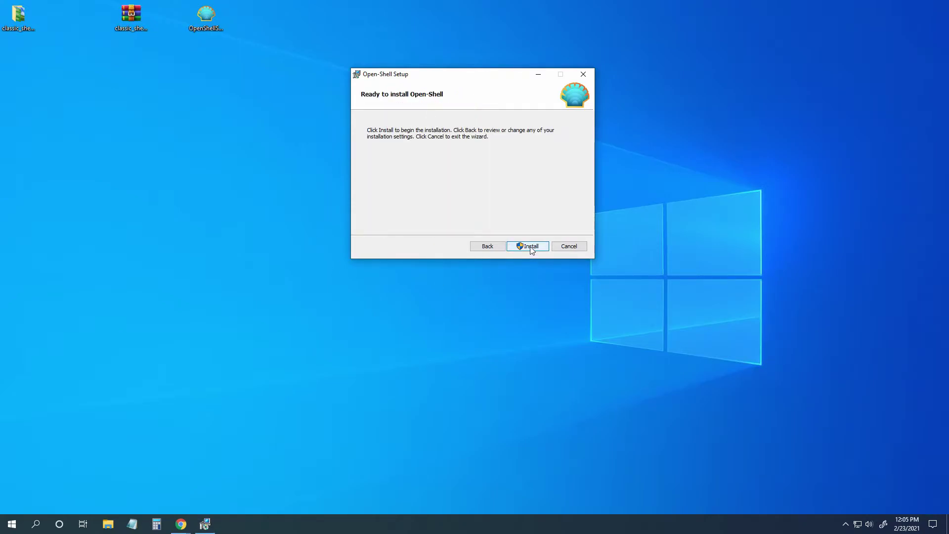
pyautogui.click(529, 250)
pyautogui.click(425, 340)
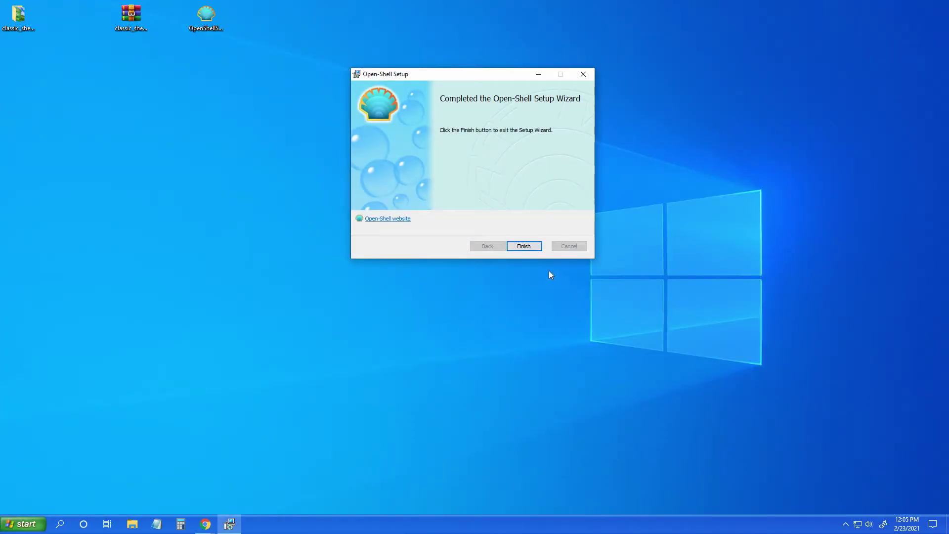
pyautogui.click(522, 246)
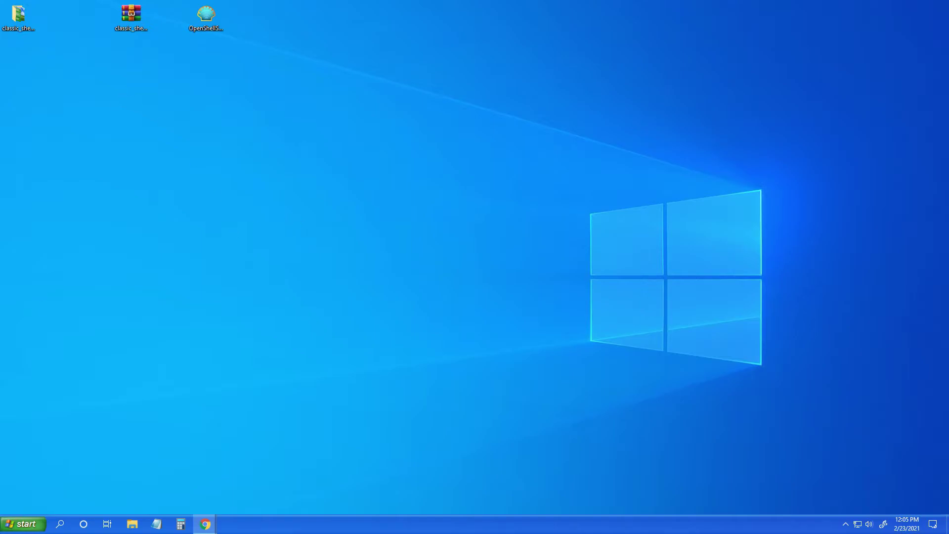
pyautogui.click(9, 523)
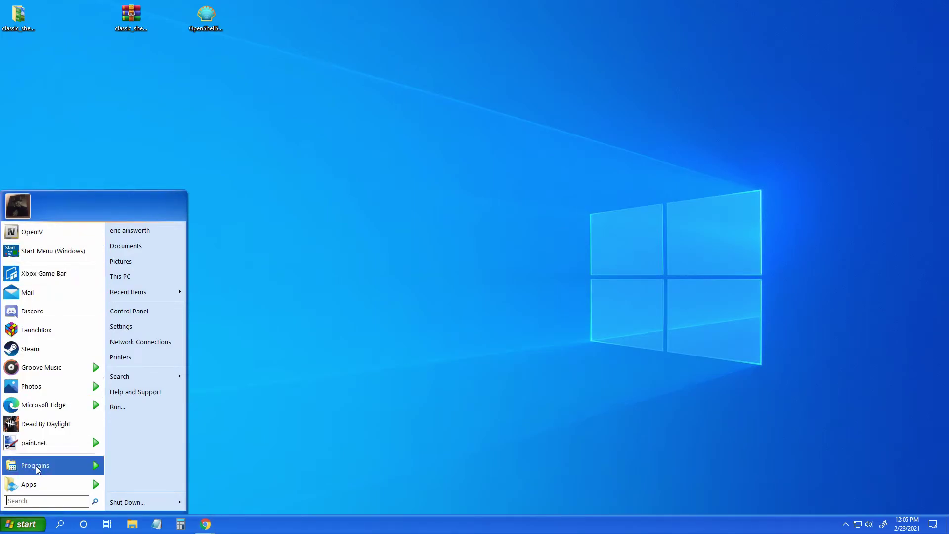
pyautogui.click(37, 483)
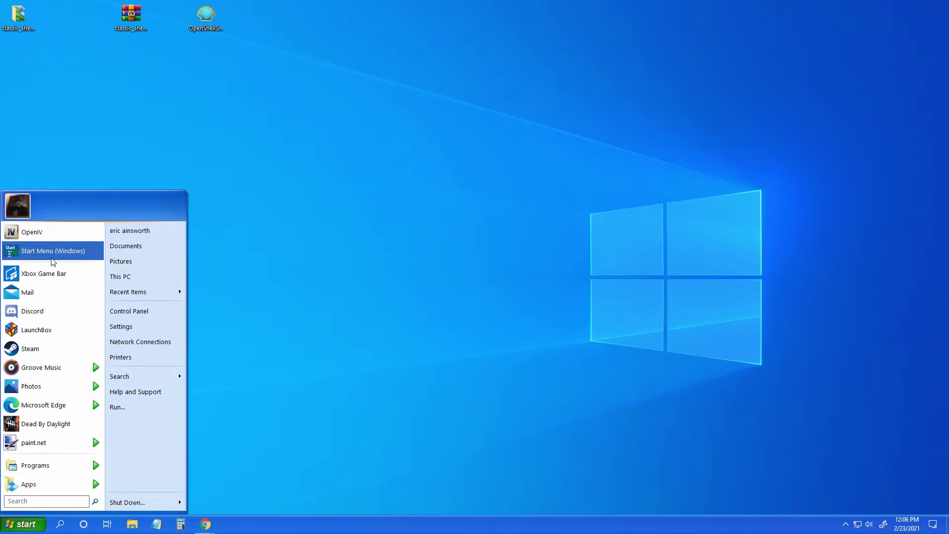
pyautogui.click(26, 251)
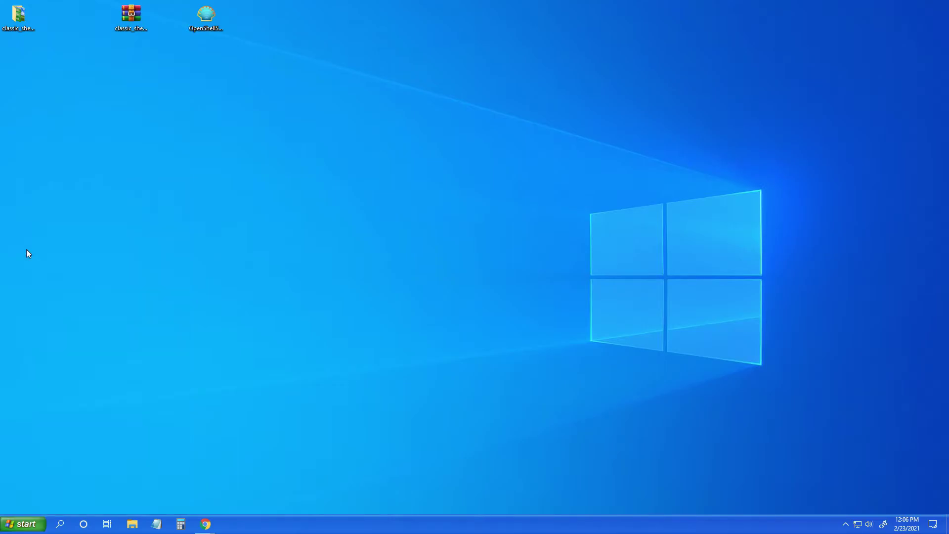
pyautogui.scroll(-2, 162, 262)
pyautogui.scroll(-2, 162, 262)
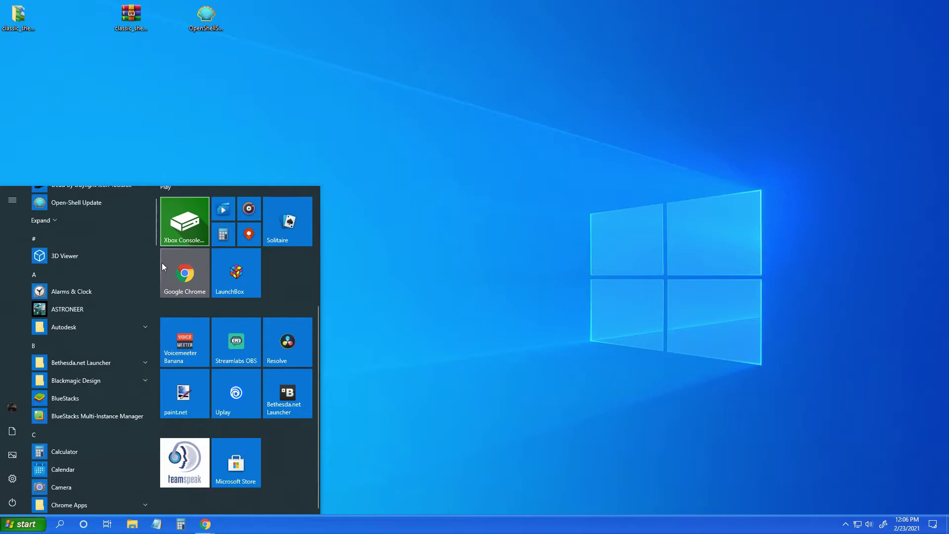
pyautogui.scroll(-8, 94, 303)
pyautogui.scroll(5, 192, 311)
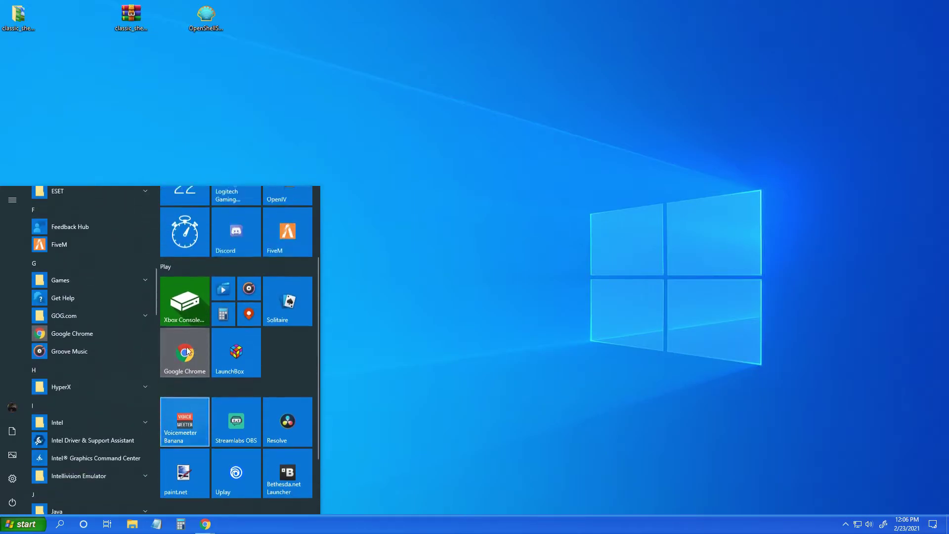
pyautogui.scroll(6, 68, 351)
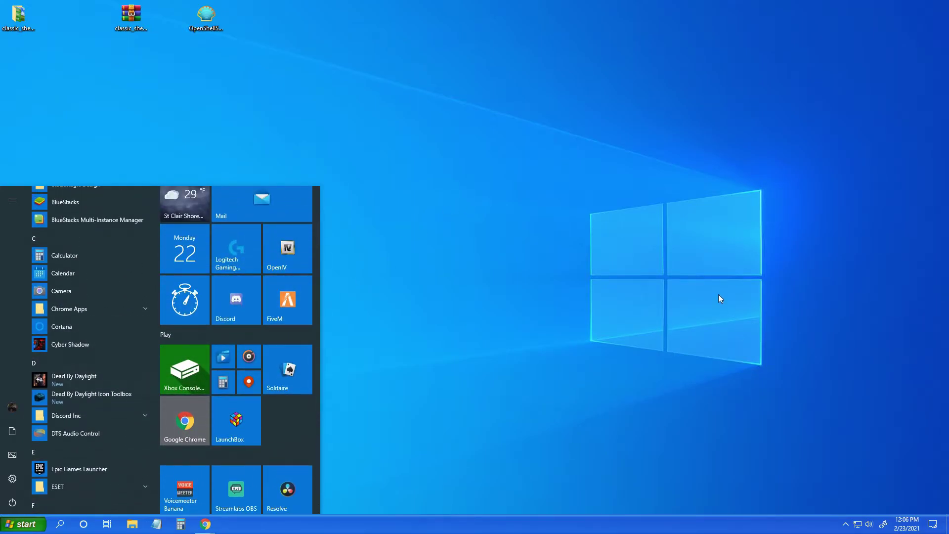
pyautogui.click(15, 523)
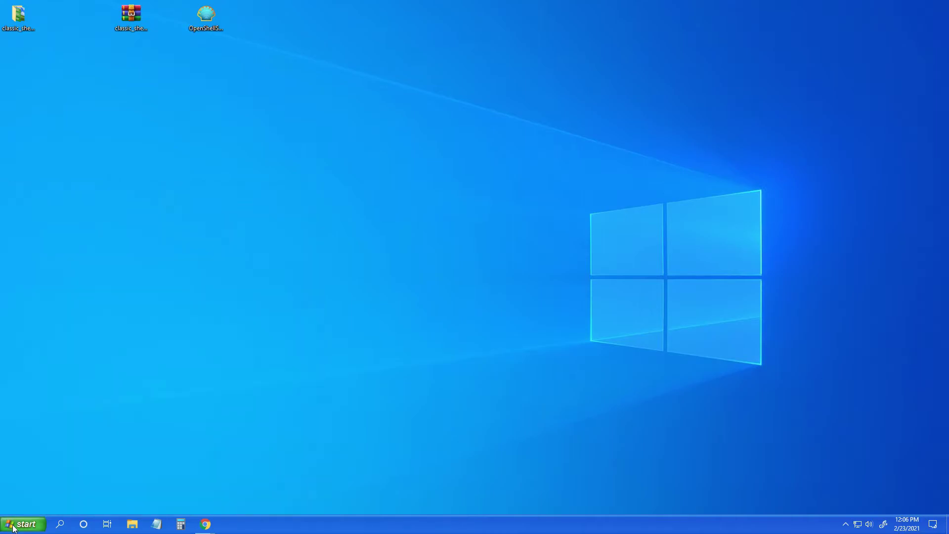
pyautogui.click(14, 527)
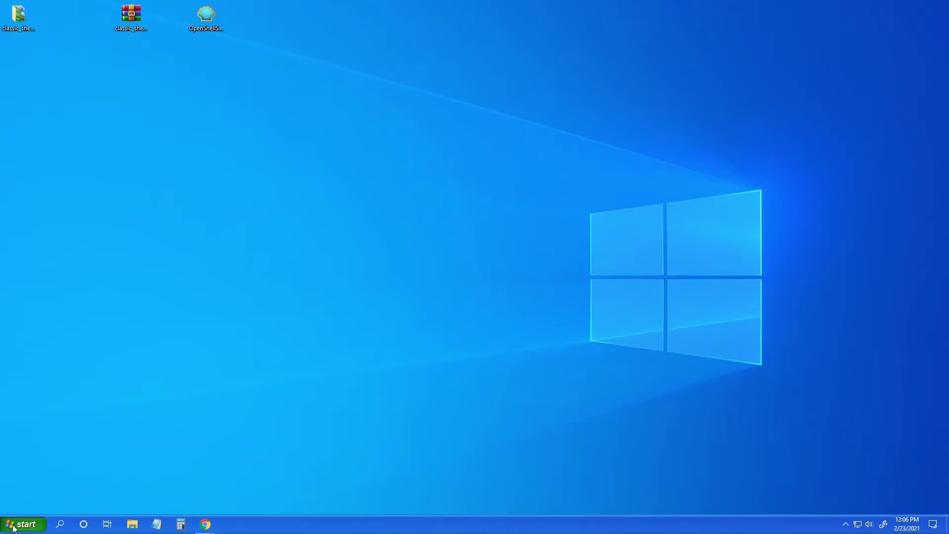
# - Open Open-Shell Menu Settings to the Start Menu Style tab
pyautogui.write('open')
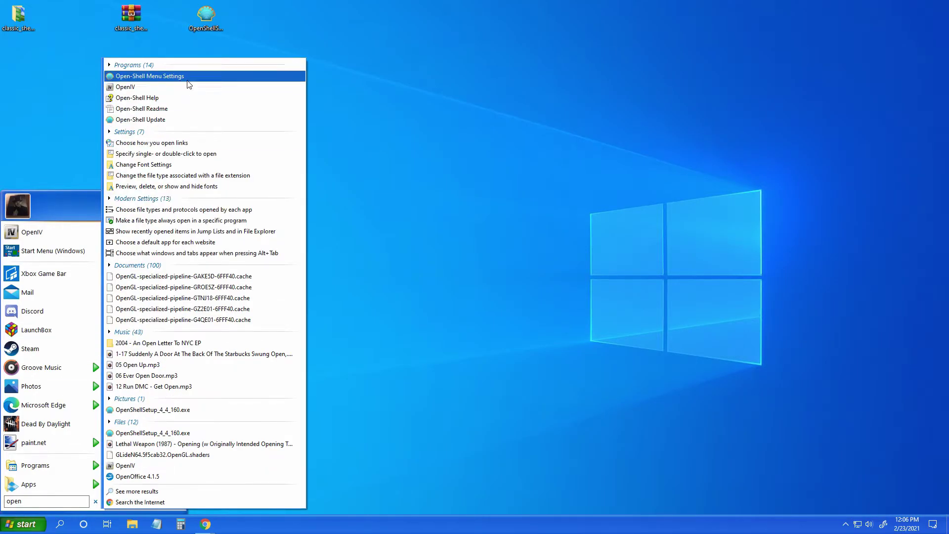
pyautogui.click(187, 79)
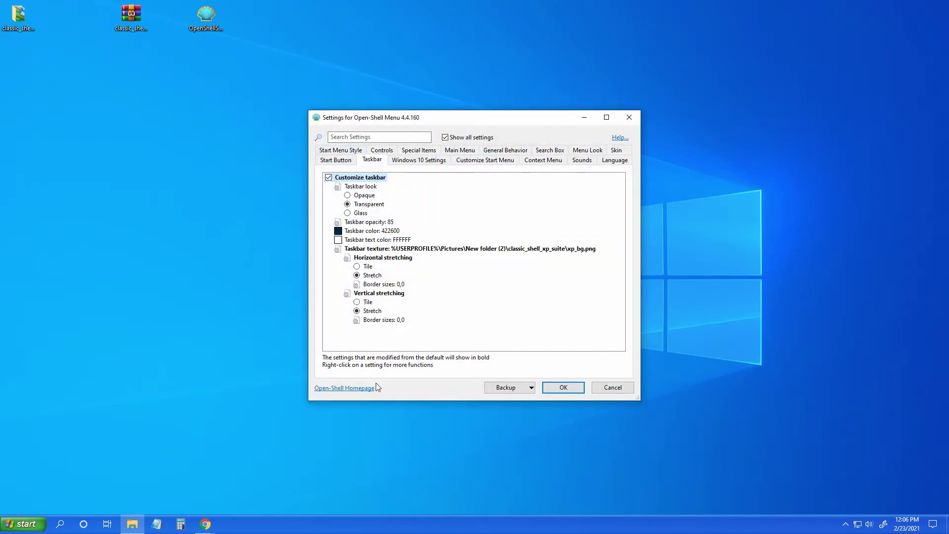
pyautogui.click(334, 152)
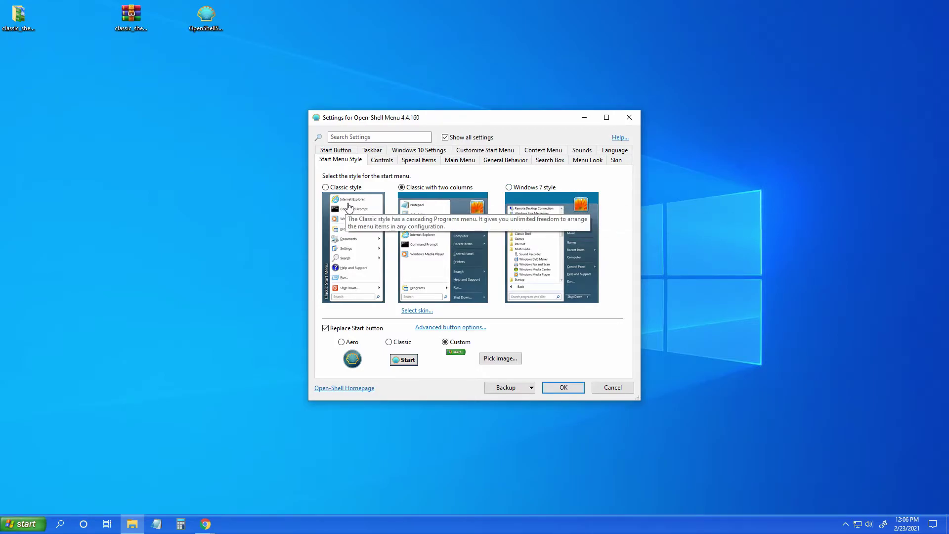
# - Keep Replace Start button enabled and select the Custom start button option
pyautogui.click(325, 328)
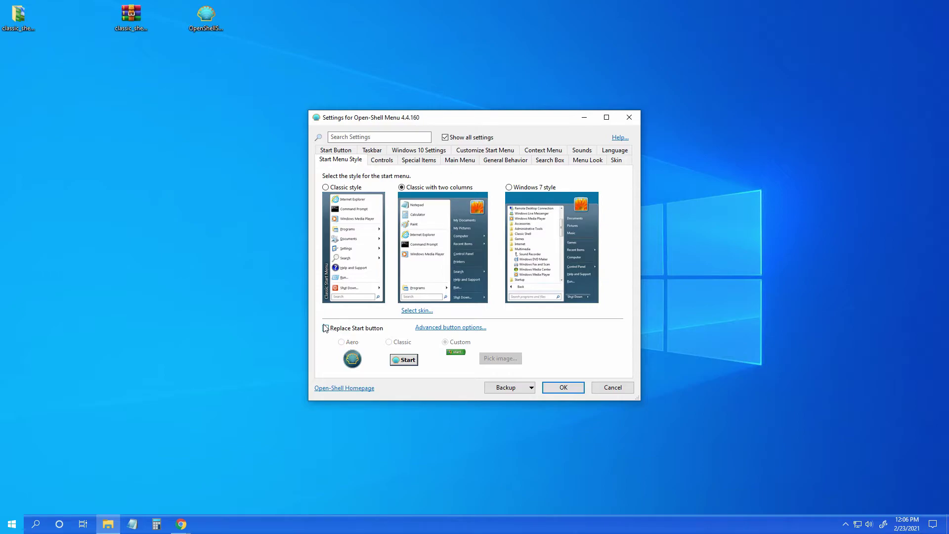
pyautogui.click(325, 328)
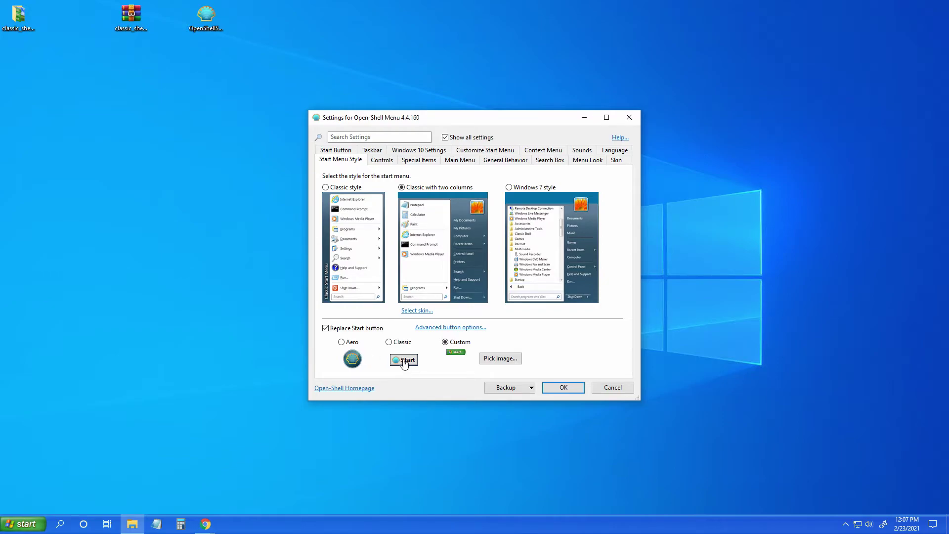
pyautogui.click(389, 342)
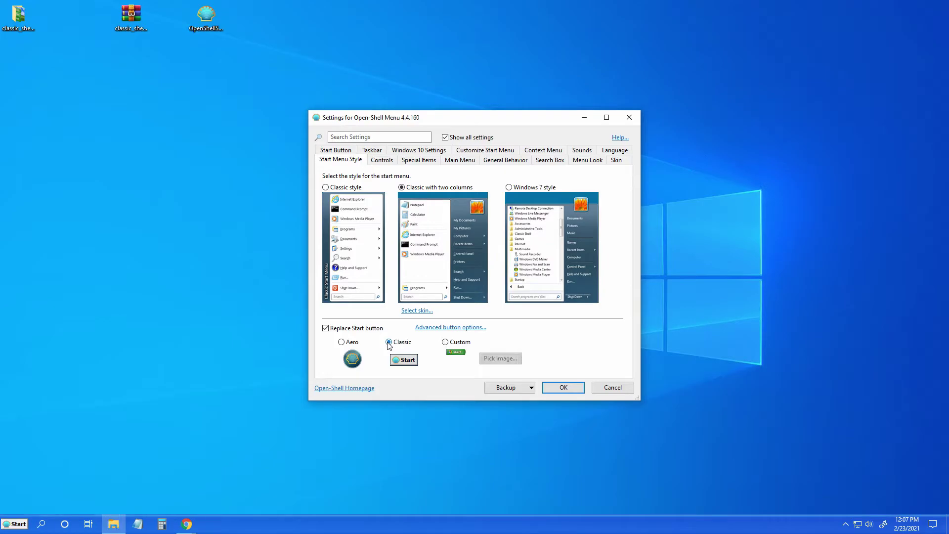
pyautogui.click(457, 344)
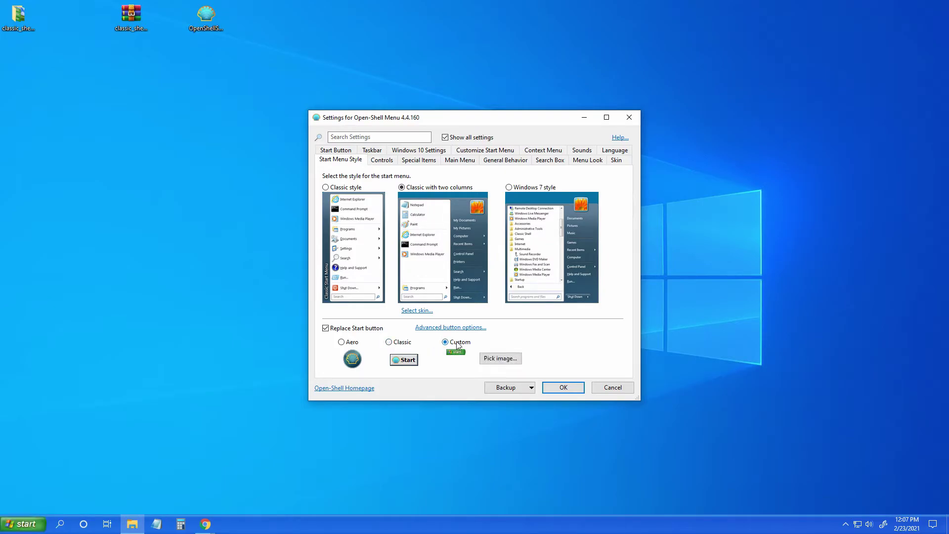
# - Choose XPButton.png as the custom start button image and view the Start Button settings
pyautogui.click(499, 359)
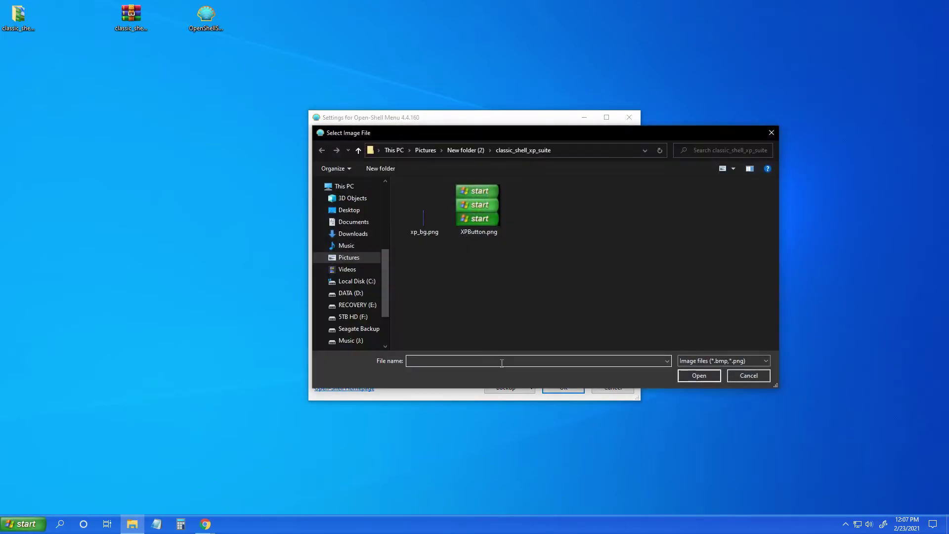
pyautogui.doubleClick(486, 232)
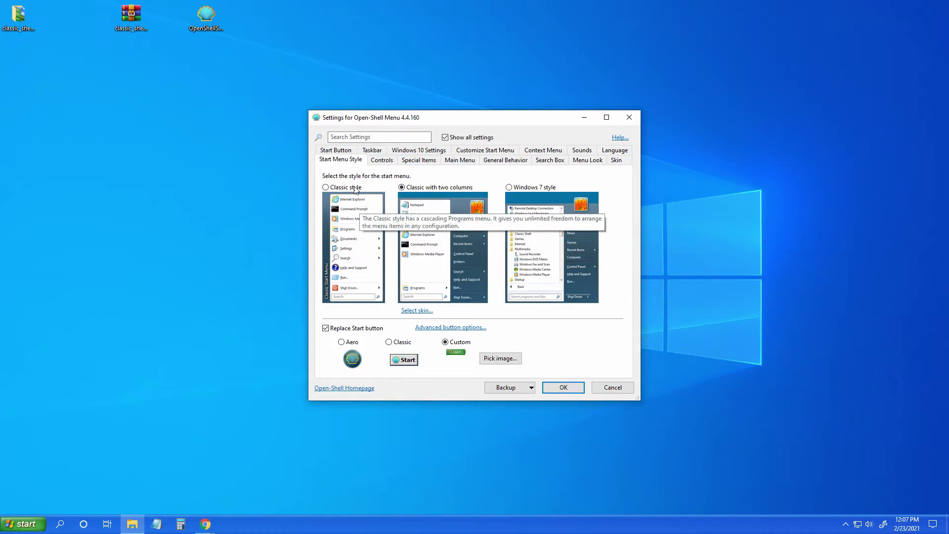
pyautogui.click(342, 153)
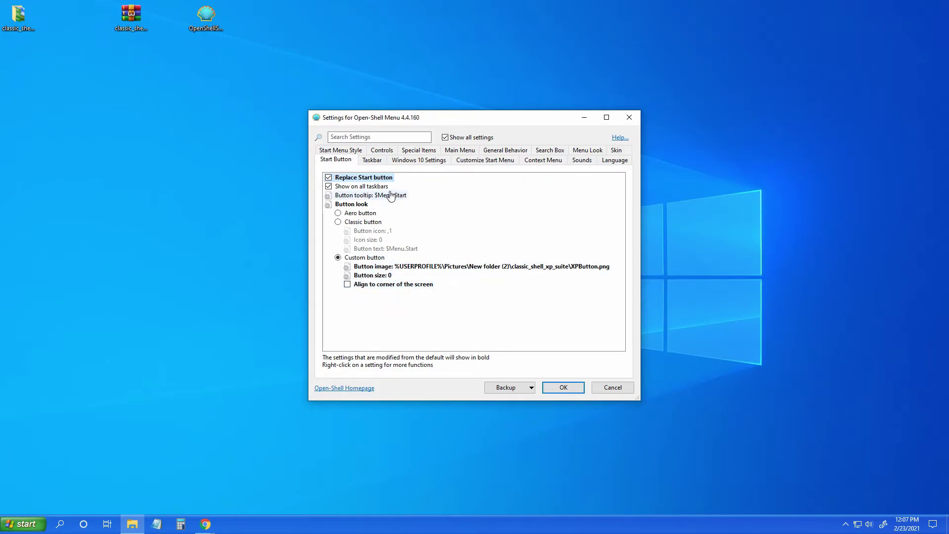
# - Set the taskbar texture to xp_bg.png on the Taskbar tab
pyautogui.click(344, 149)
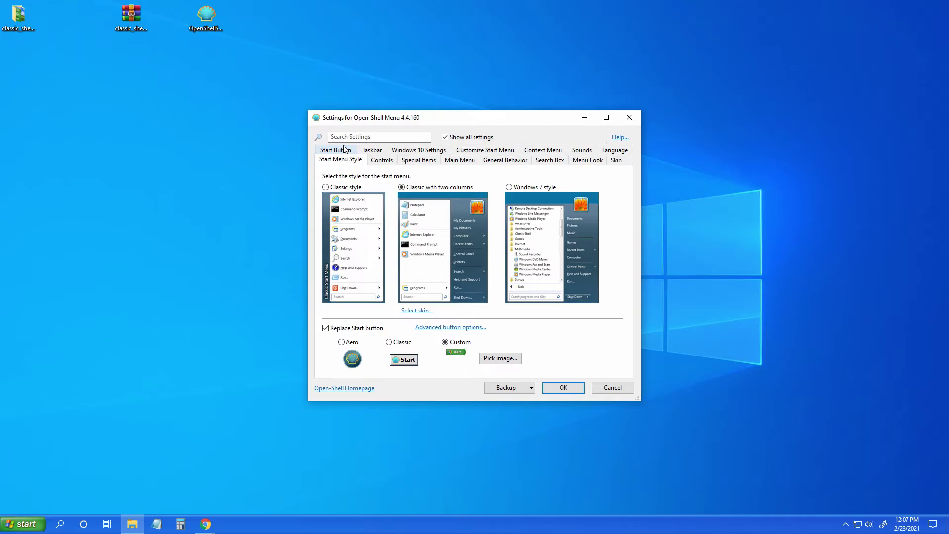
pyautogui.click(368, 150)
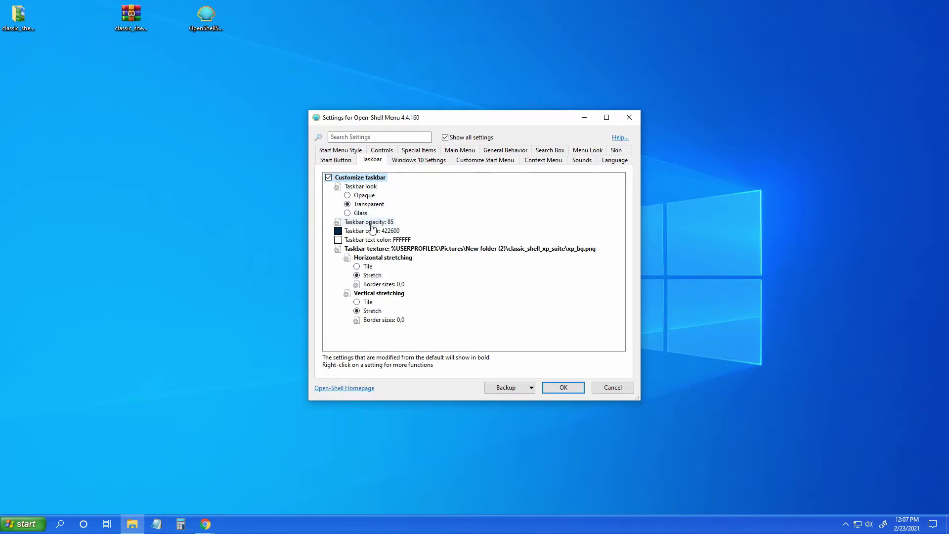
pyautogui.click(439, 249)
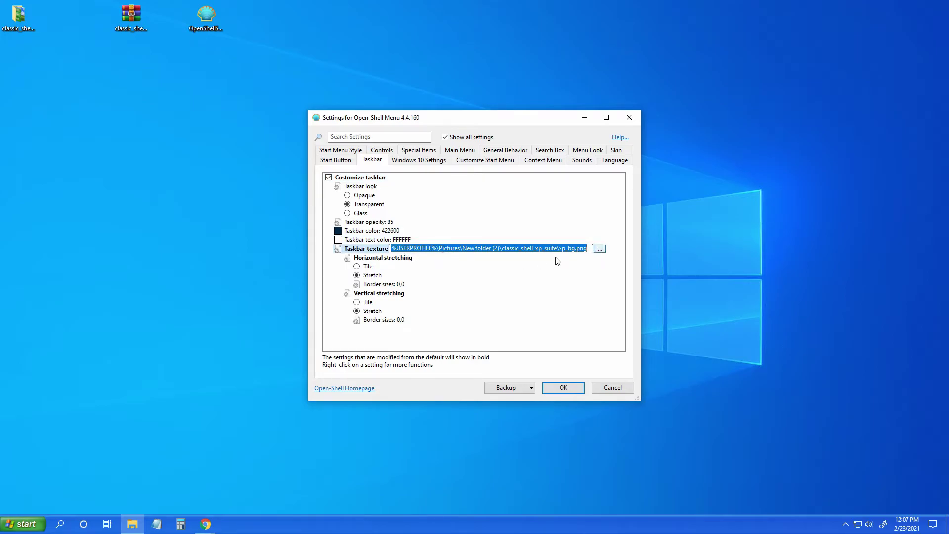
pyautogui.click(599, 248)
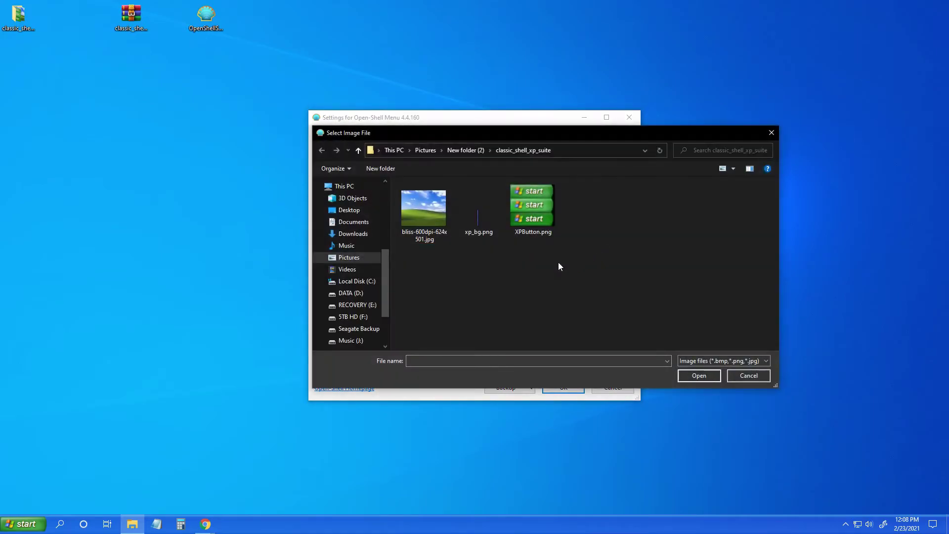
pyautogui.doubleClick(491, 223)
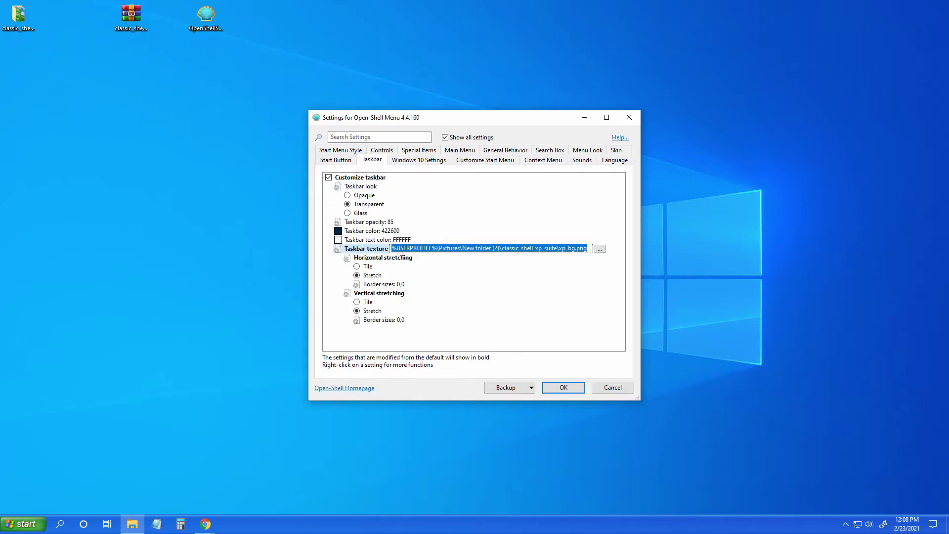
# - Review the mouse-click, Windows 10, special items and main menu pages, then save with OK
pyautogui.click(381, 150)
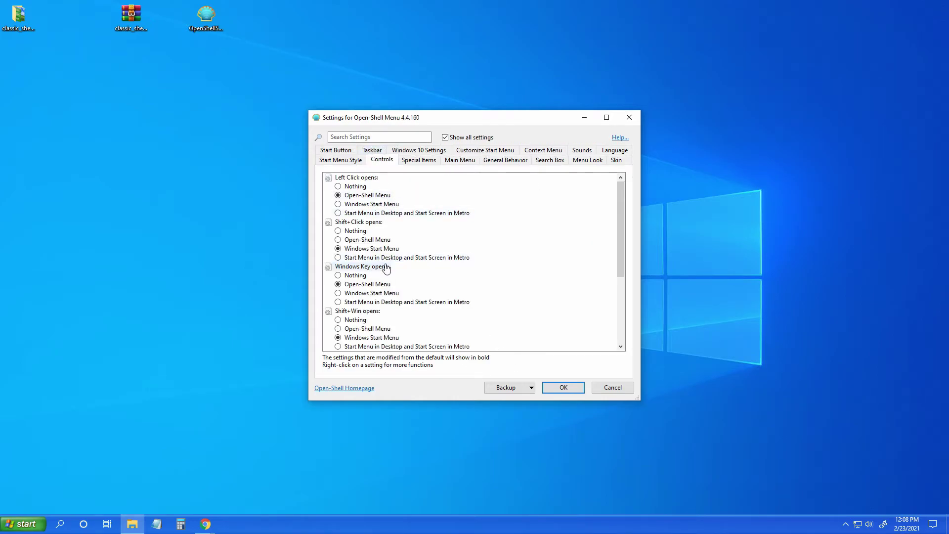
pyautogui.scroll(-5, 386, 268)
pyautogui.scroll(6, 395, 321)
pyautogui.click(408, 152)
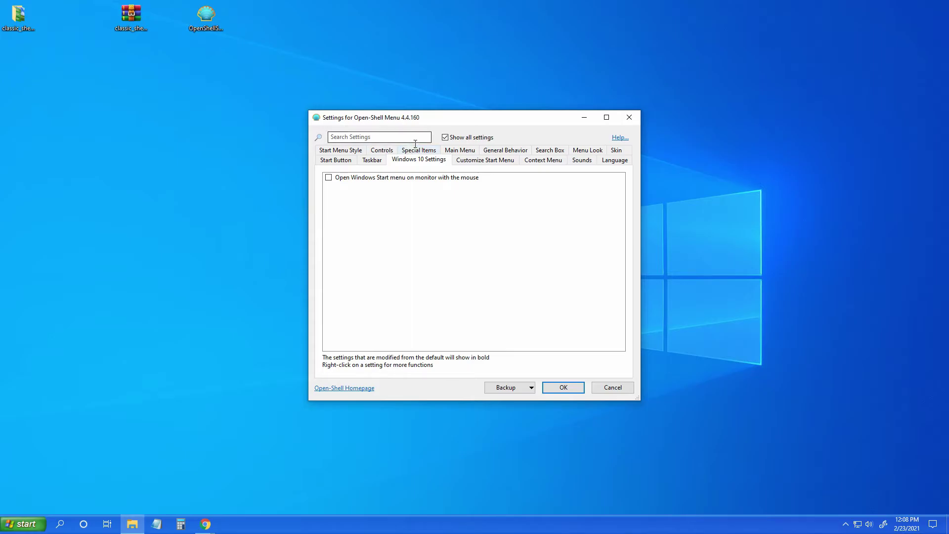
pyautogui.click(409, 151)
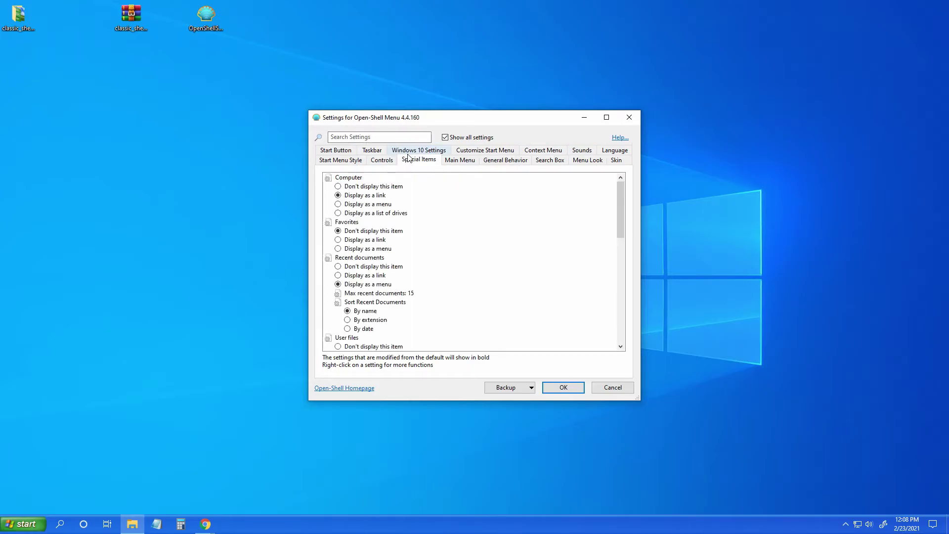
pyautogui.click(452, 163)
pyautogui.scroll(-3, 418, 241)
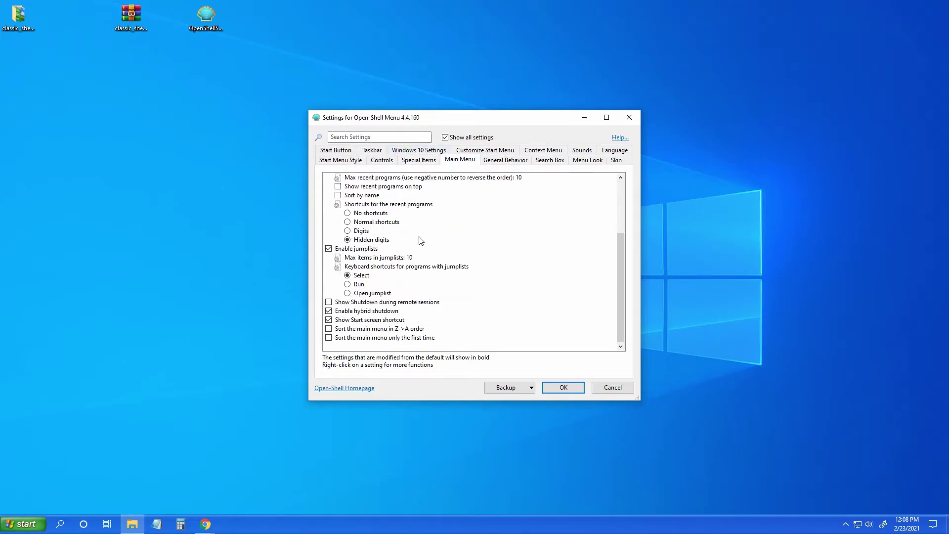
pyautogui.scroll(3, 420, 270)
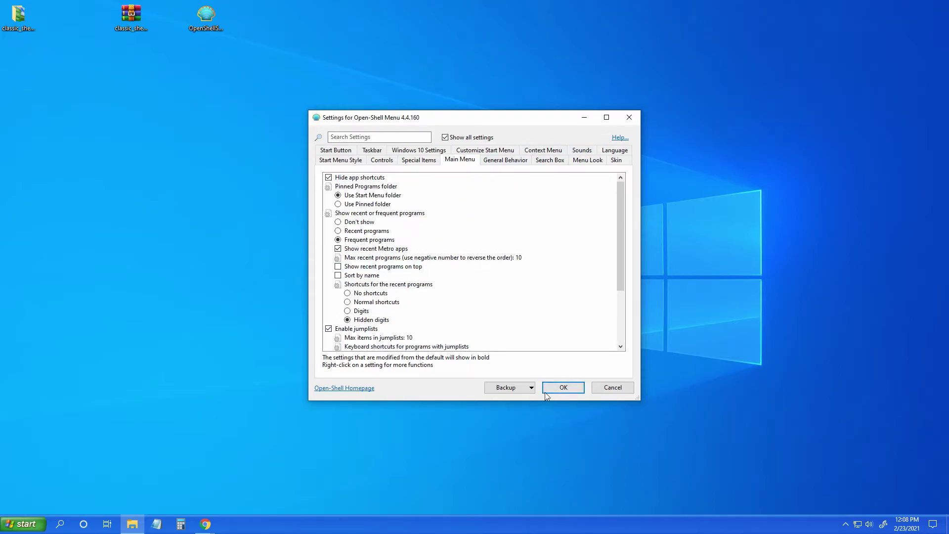
pyautogui.click(562, 387)
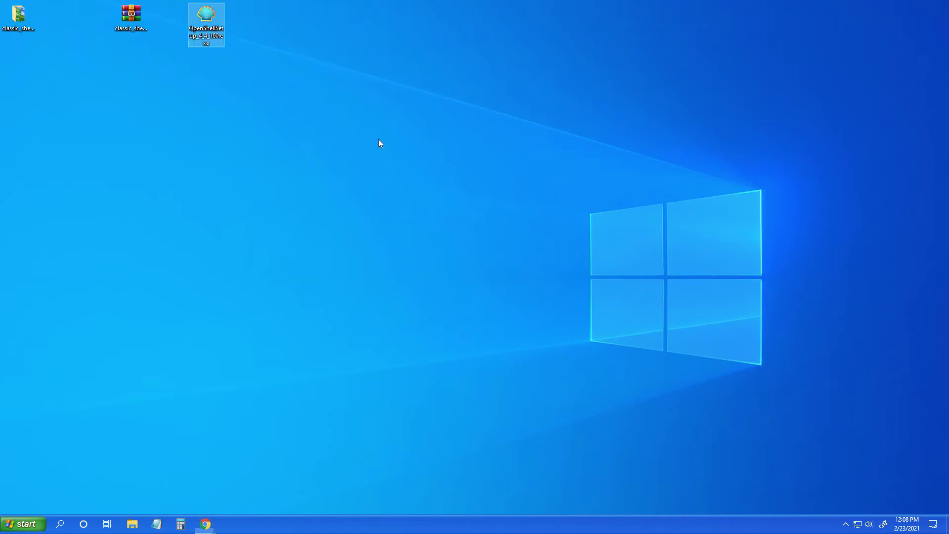
# - Set bliss-600dpi-624x501.jpg from classic_shell_xp_suite as the picture background, then close Settings
pyautogui.rightClick(377, 141)
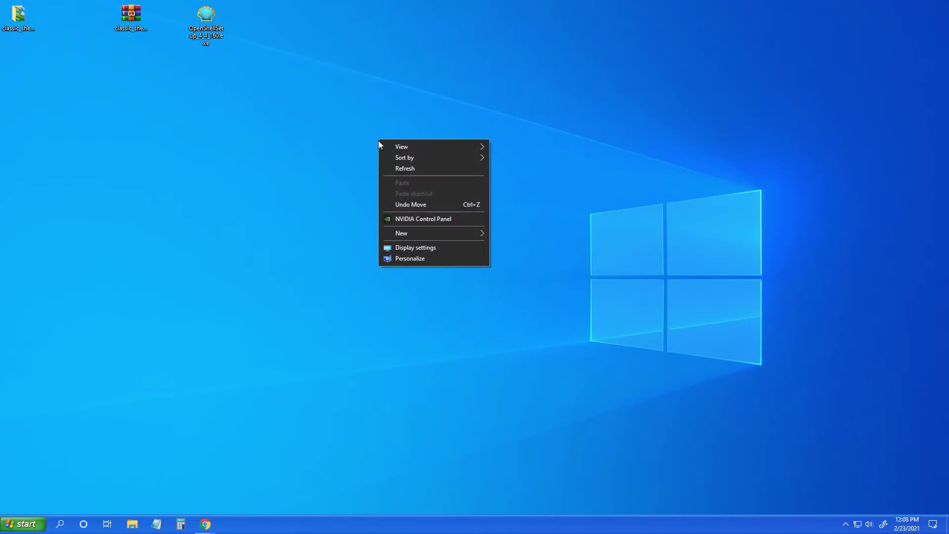
pyautogui.click(405, 258)
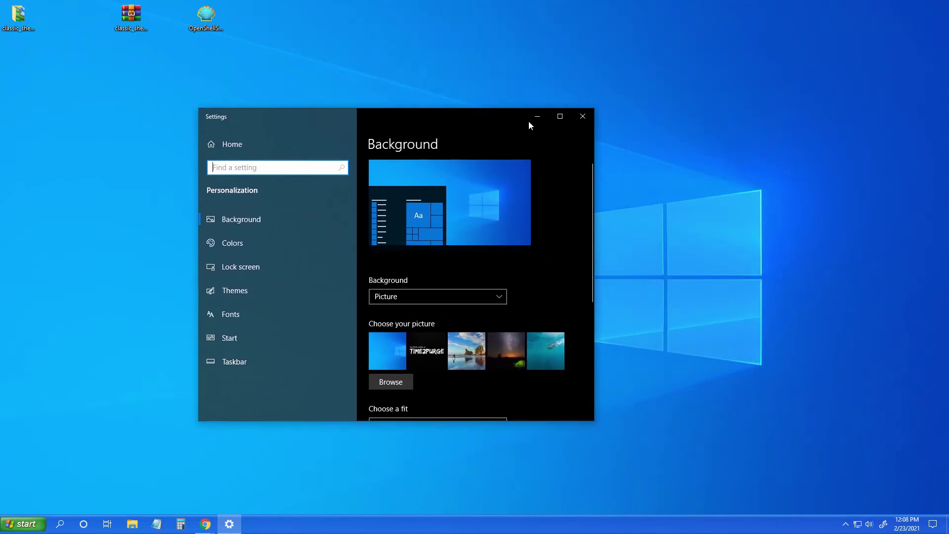
pyautogui.click(562, 113)
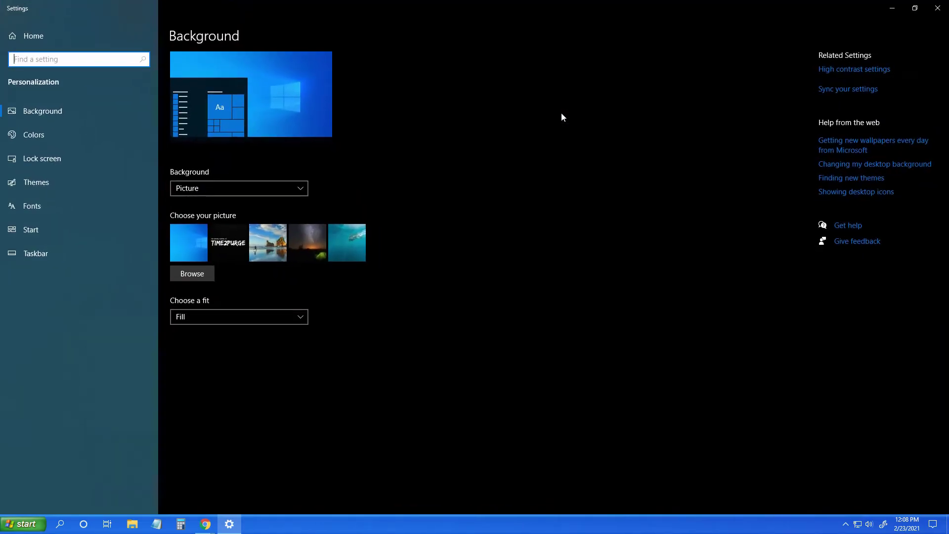
pyautogui.click(244, 198)
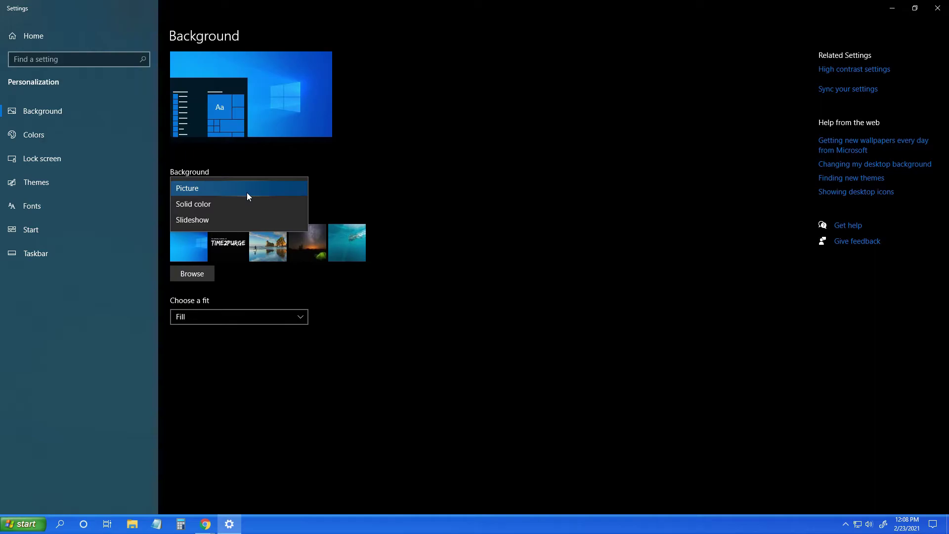
pyautogui.click(247, 193)
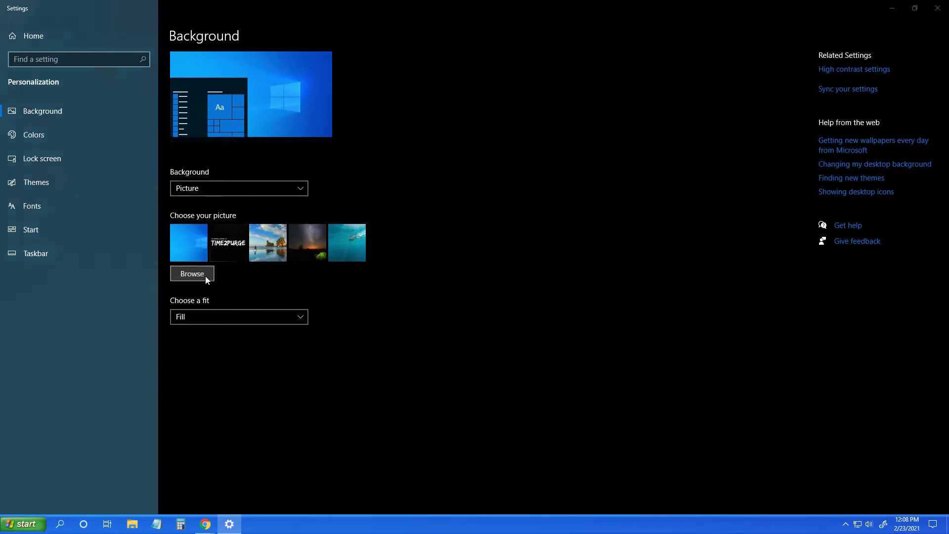
pyautogui.click(192, 273)
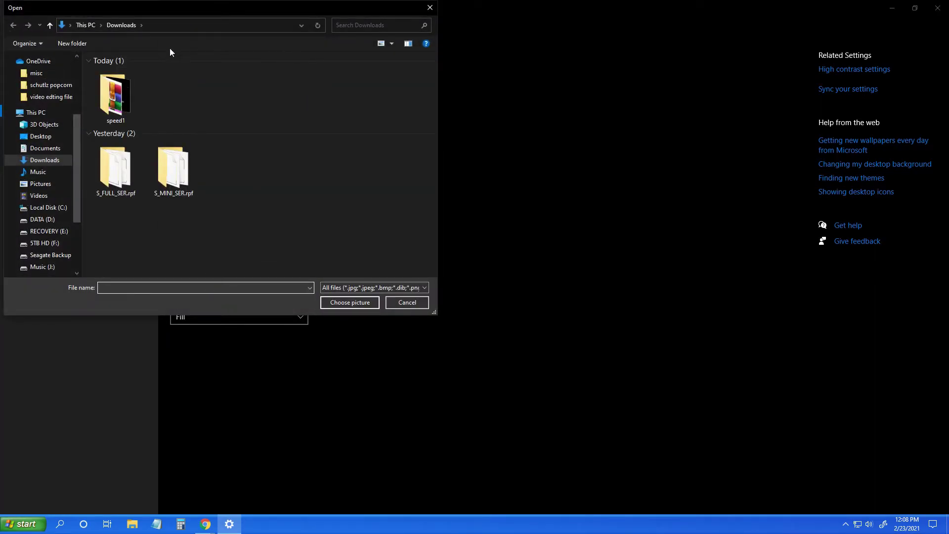
pyautogui.click(49, 137)
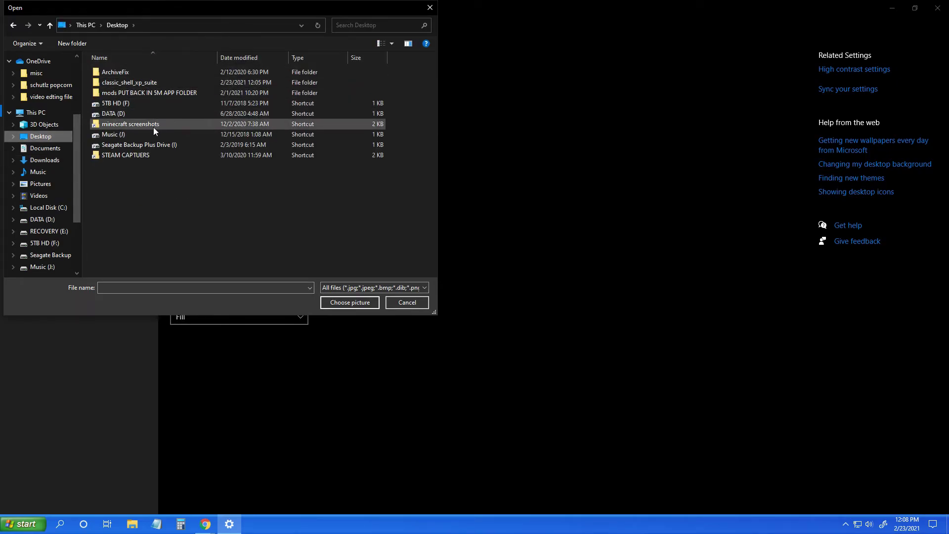
pyautogui.doubleClick(156, 82)
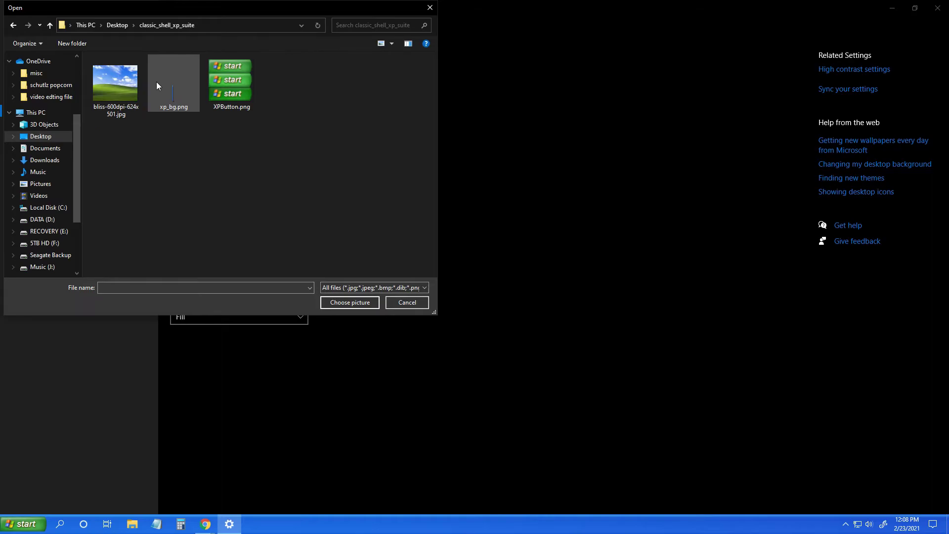
pyautogui.doubleClick(105, 116)
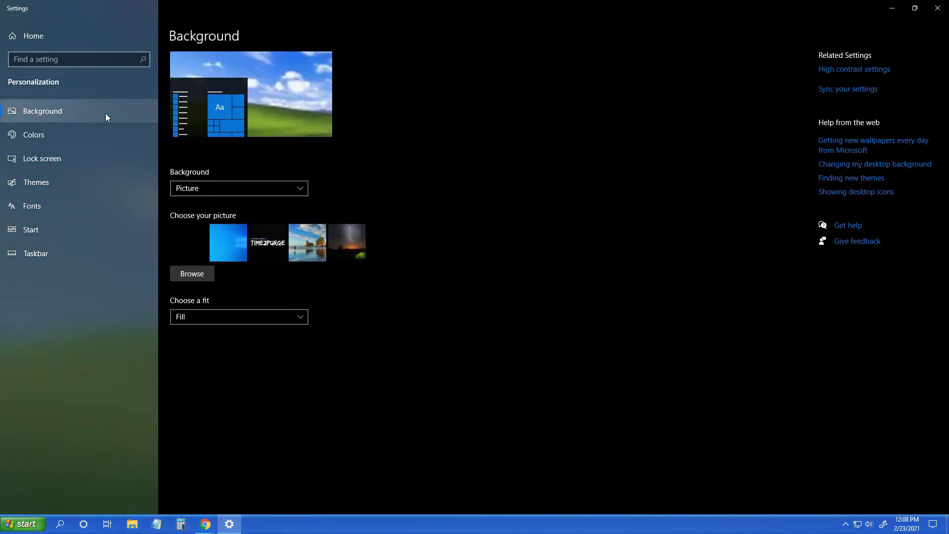
pyautogui.click(937, 8)
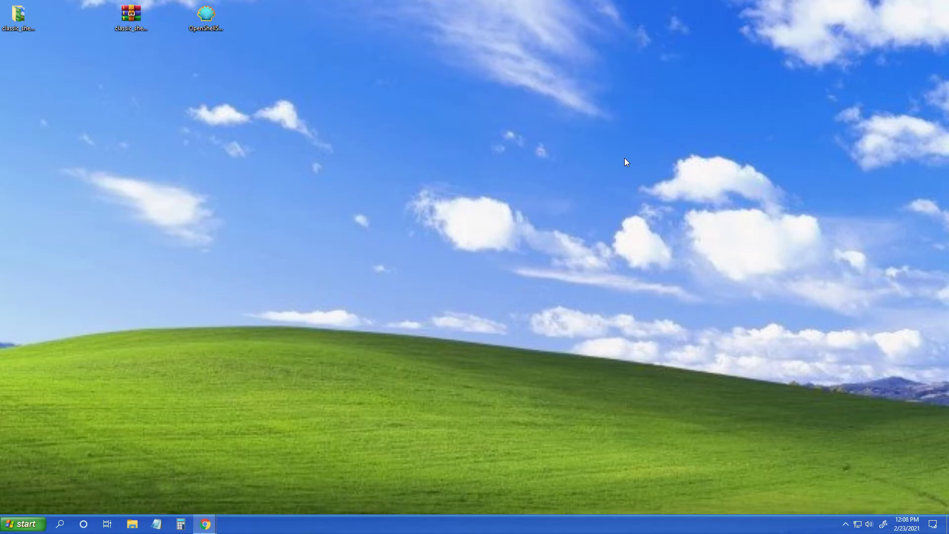
pyautogui.click(10, 526)
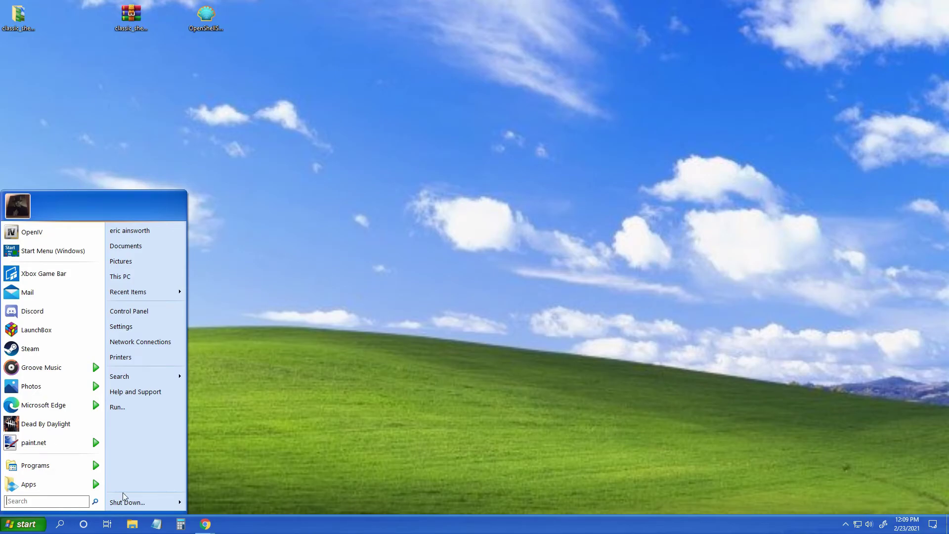
pyautogui.click(20, 252)
pyautogui.click(13, 509)
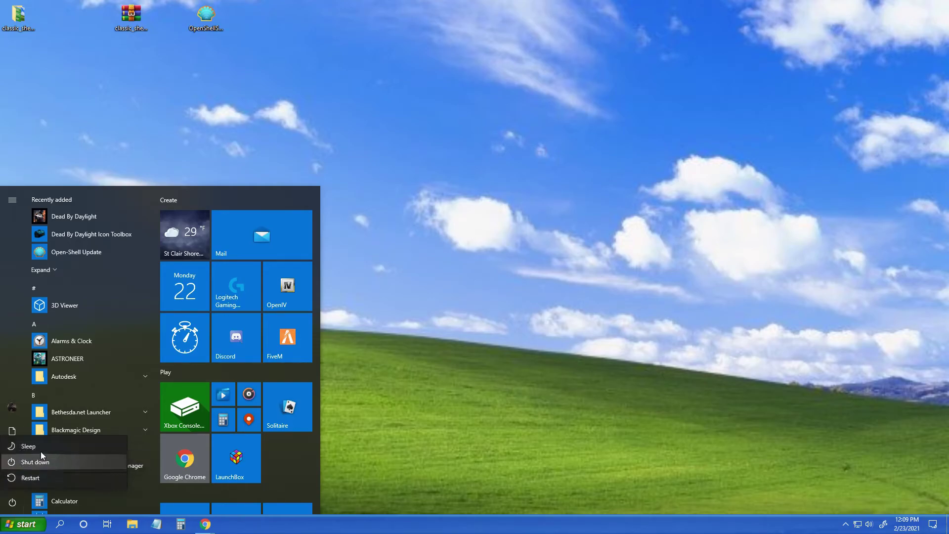
pyautogui.click(4, 526)
pyautogui.click(3, 527)
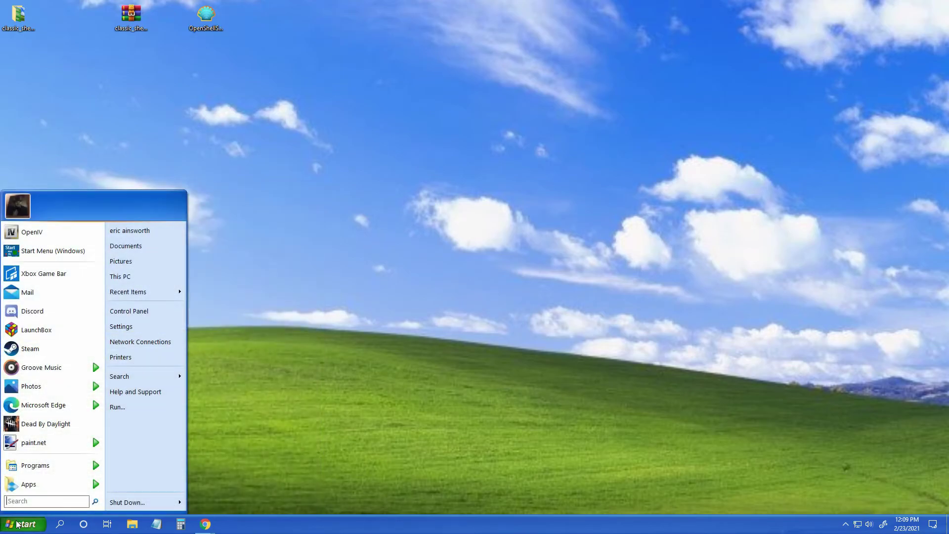
pyautogui.click(131, 503)
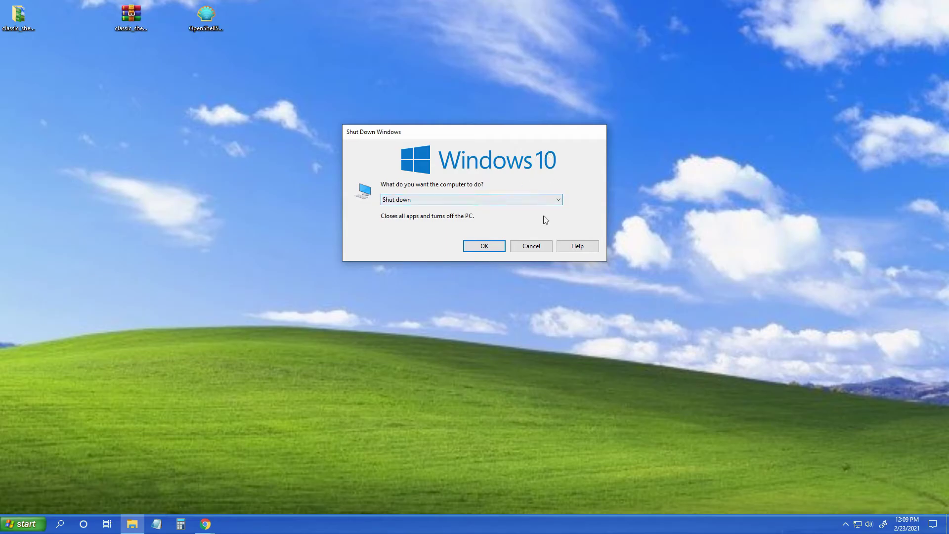
pyautogui.click(532, 247)
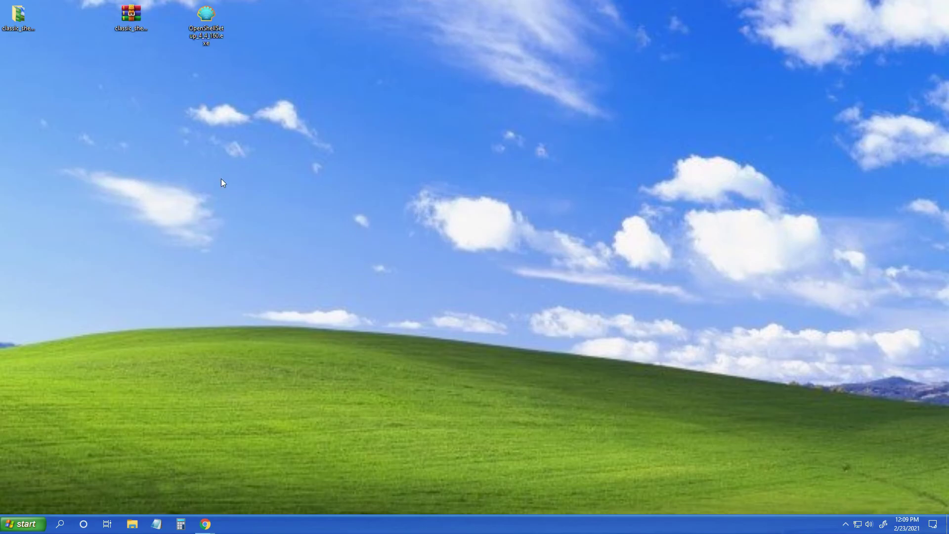
# - Open a new maximised Chrome window and reach the Chrome Web Store themes via a 'google themes' search
pyautogui.rightClick(208, 527)
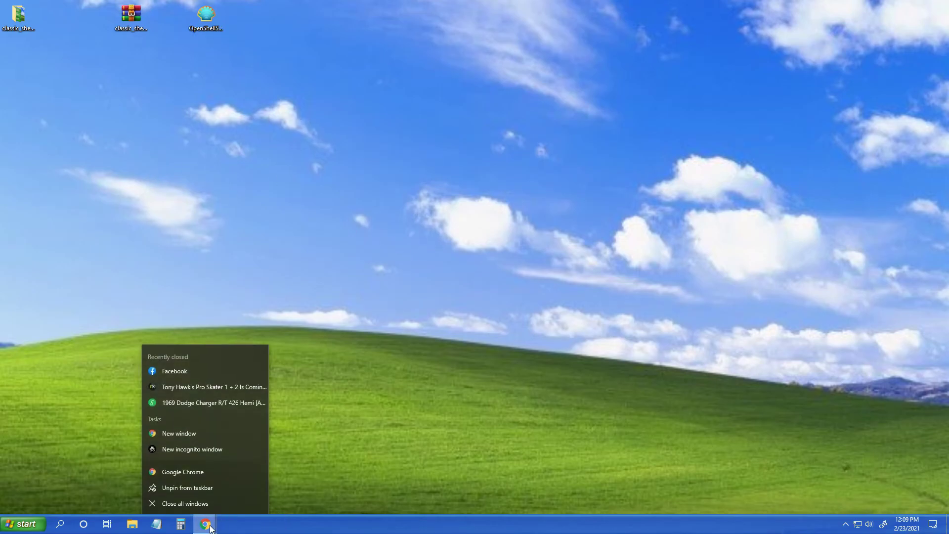
pyautogui.click(203, 434)
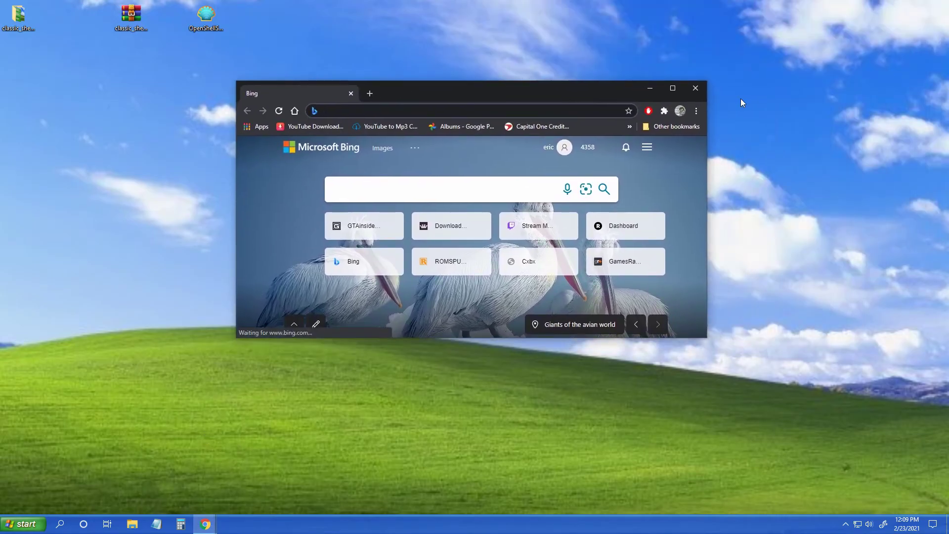
pyautogui.doubleClick(678, 90)
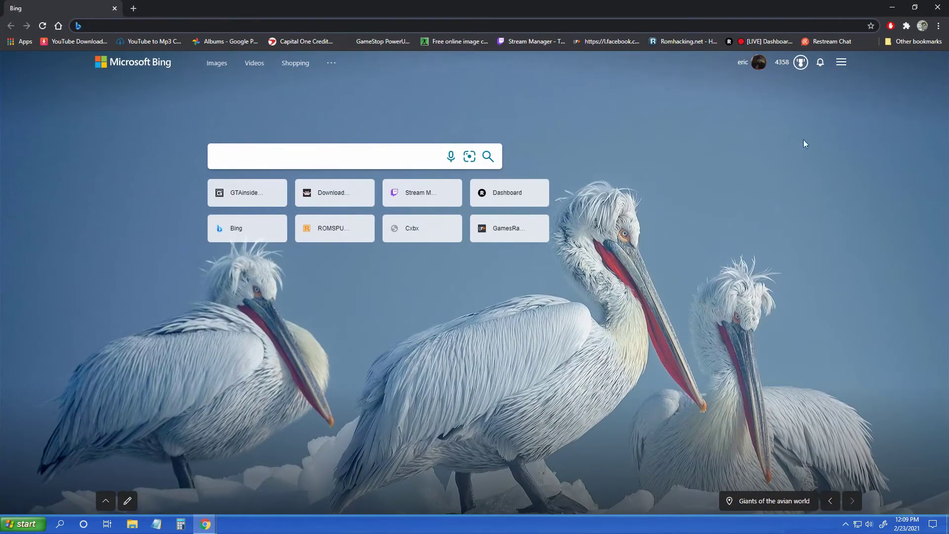
pyautogui.click(117, 26)
pyautogui.write('google themes')
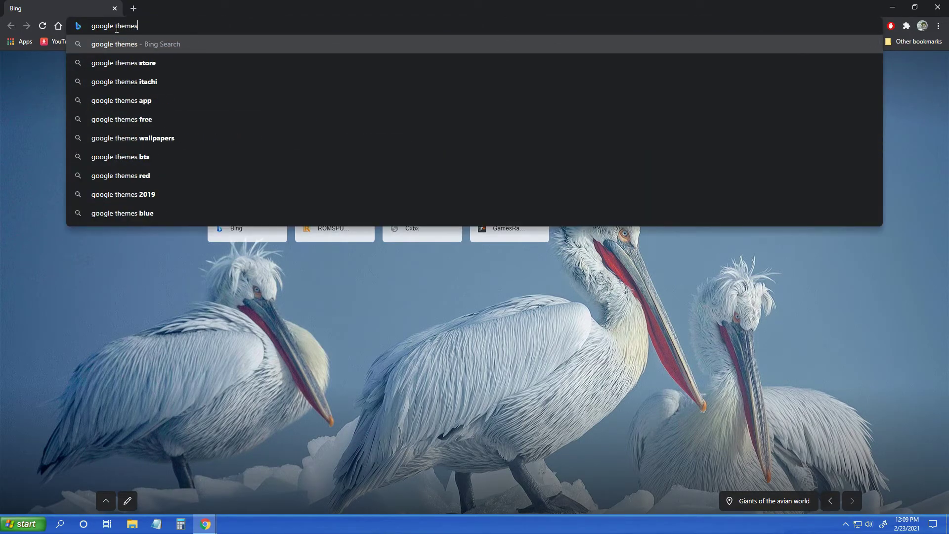
pyautogui.press('Return')
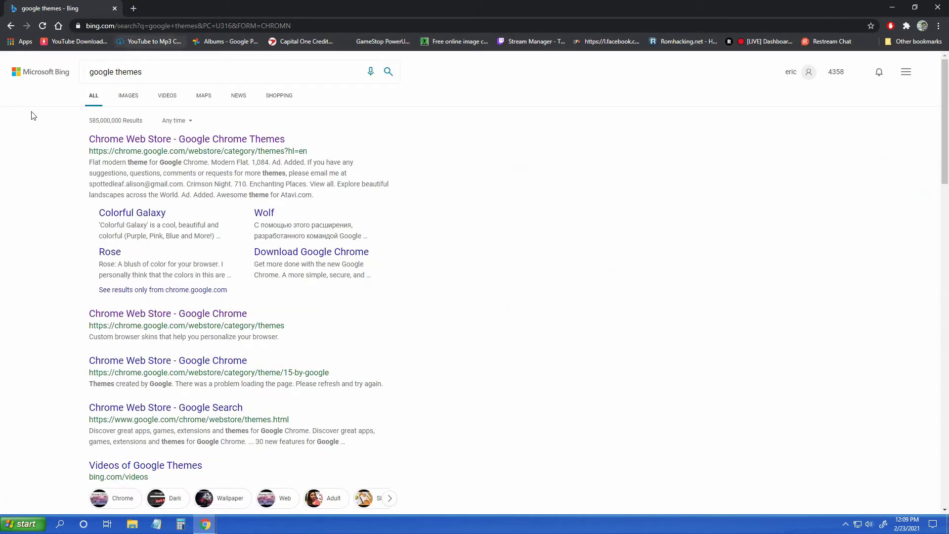
pyautogui.click(147, 148)
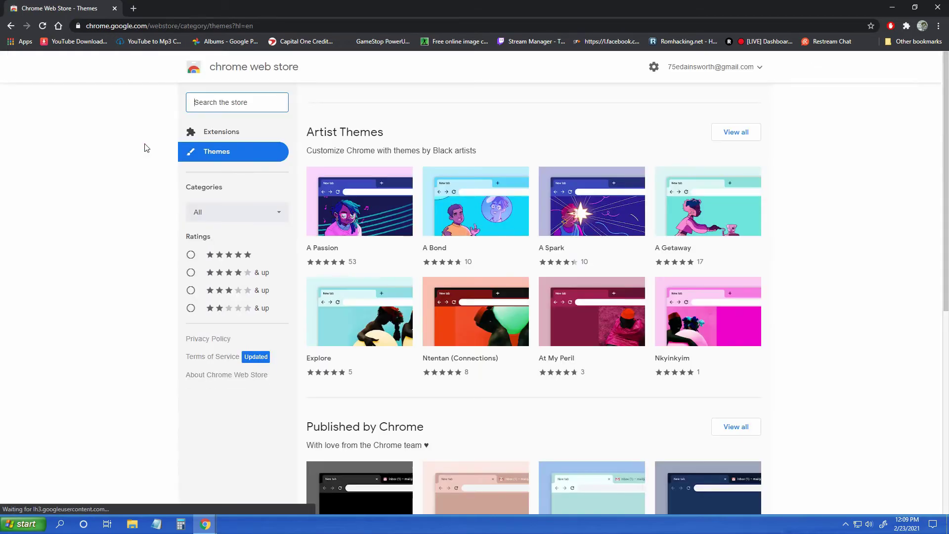
# - Search the store for 'windows xp', add the Windows XP Luna Blue theme, and minimise Chrome
pyautogui.write('windows xp')
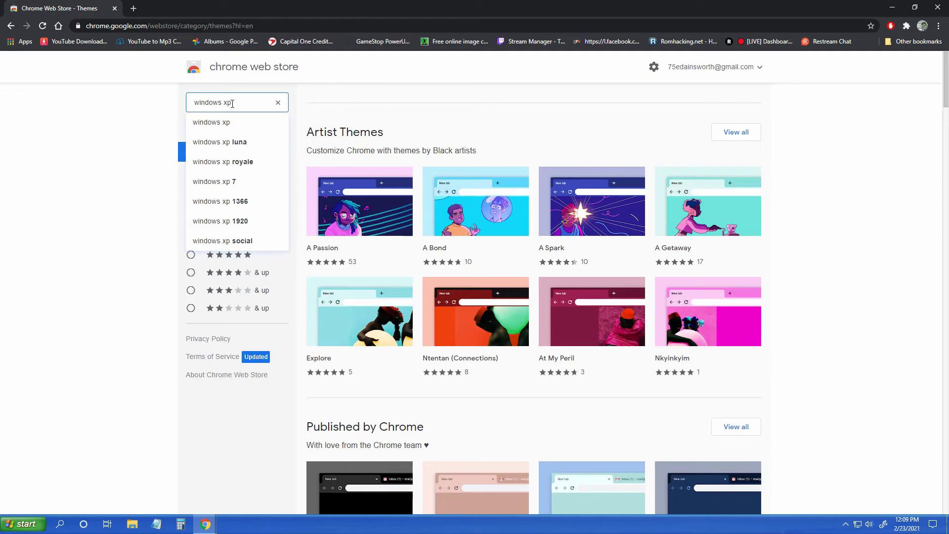
pyautogui.click(240, 142)
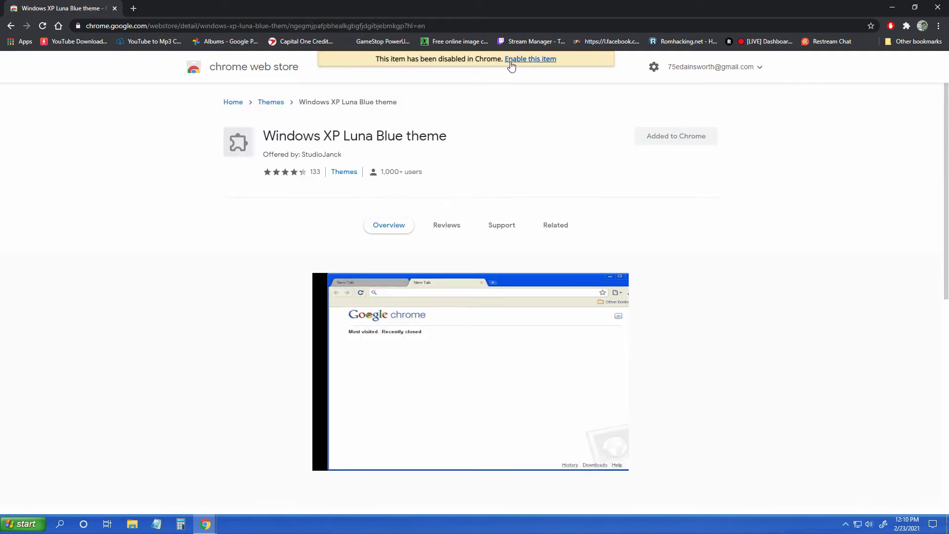
pyautogui.click(510, 60)
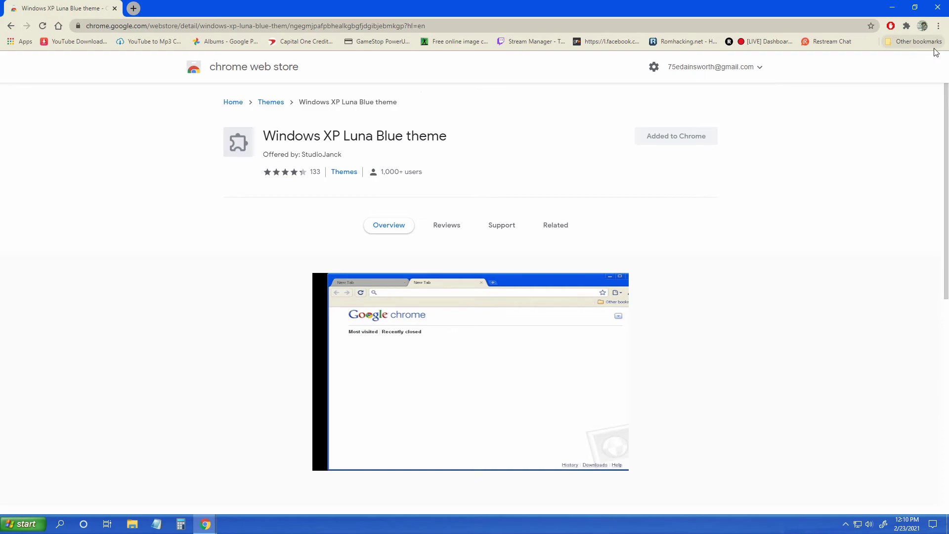
pyautogui.click(892, 7)
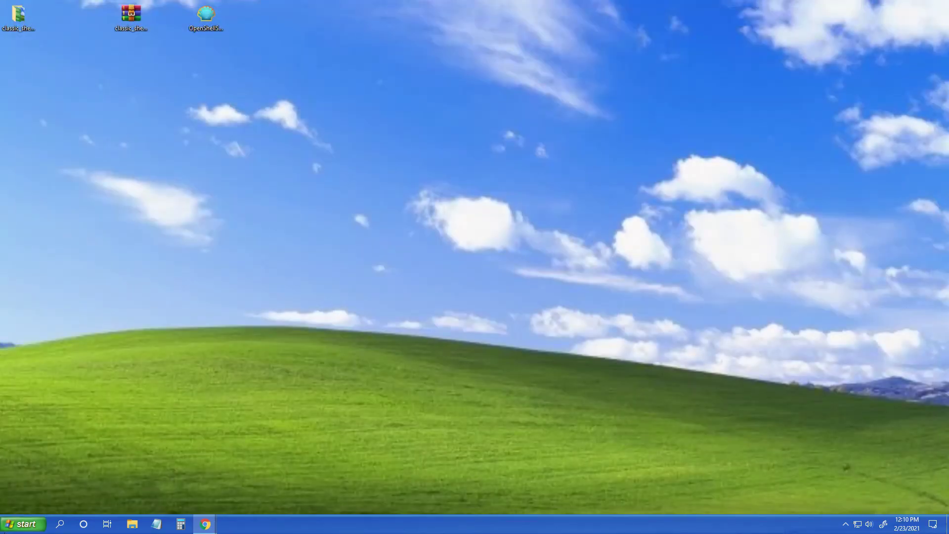
# - Set the Open-Shell Windows XP Luna skin variation to Silver and save with OK
pyautogui.click(24, 528)
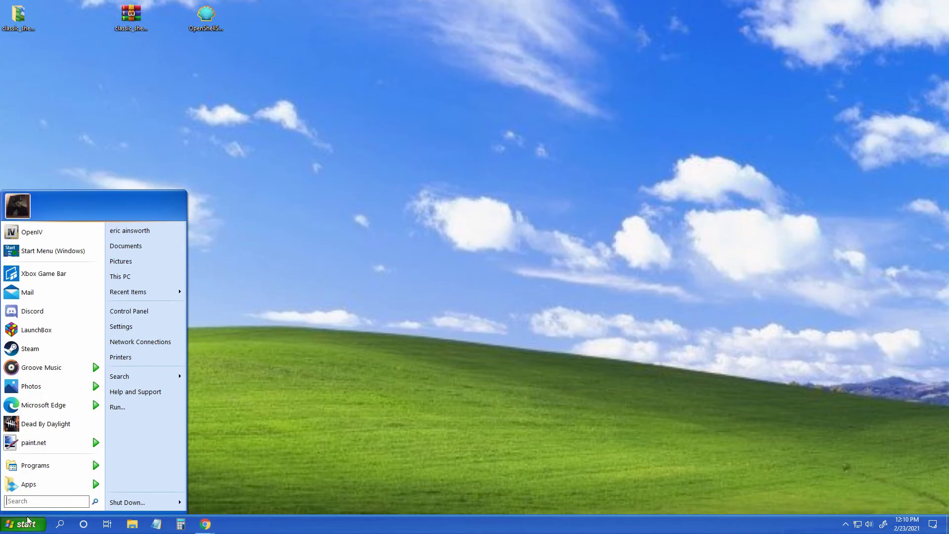
pyautogui.write('open')
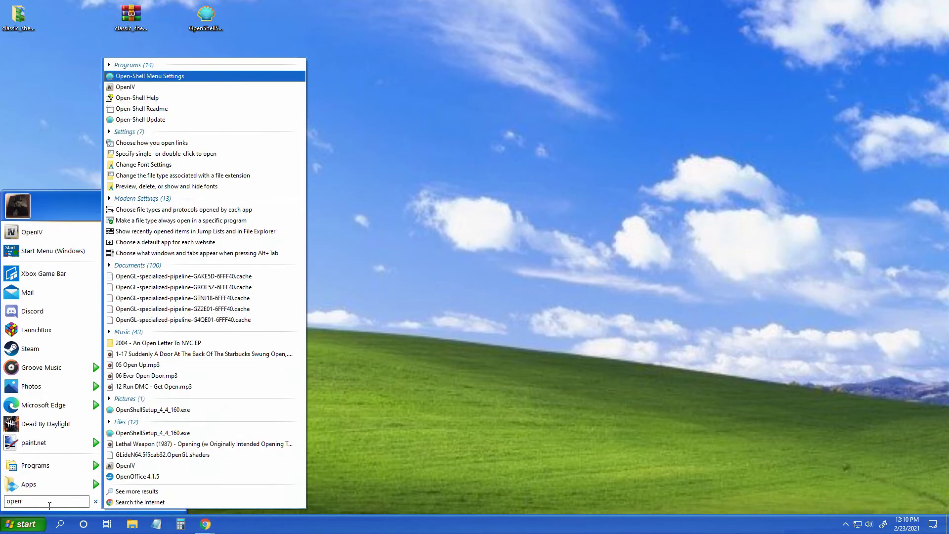
pyautogui.click(153, 76)
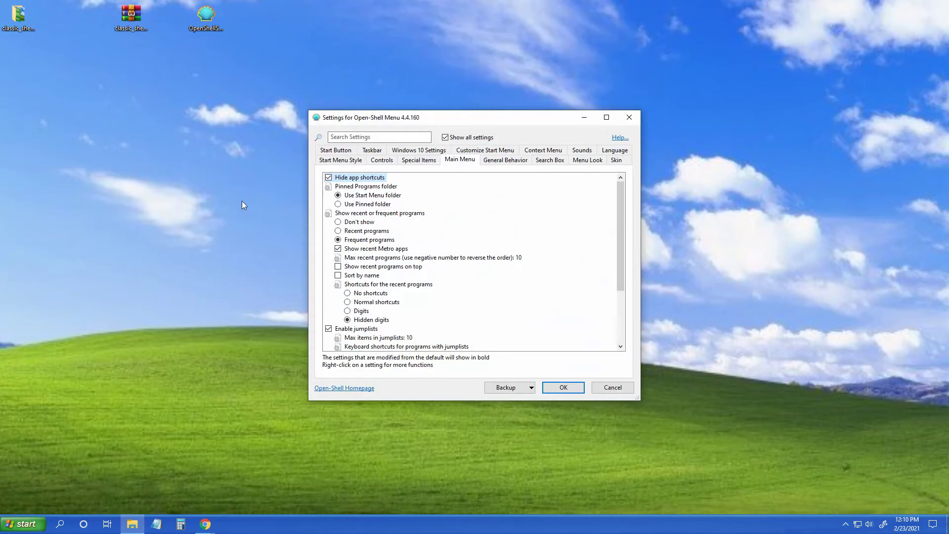
pyautogui.click(428, 150)
pyautogui.click(333, 155)
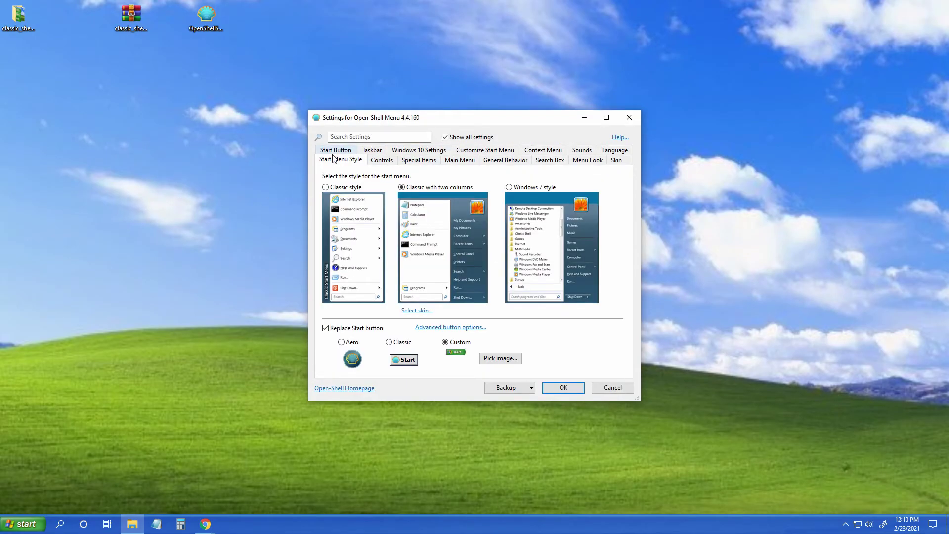
pyautogui.click(412, 310)
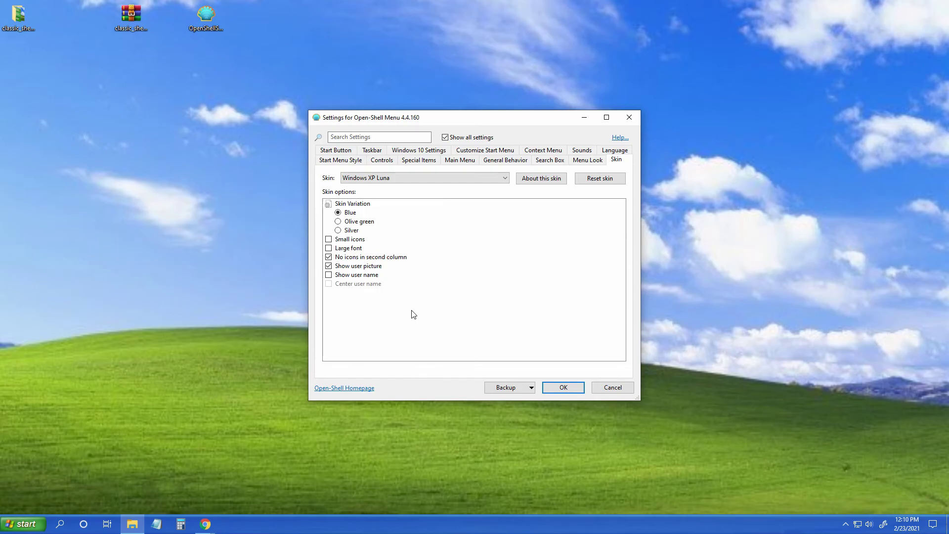
pyautogui.click(366, 224)
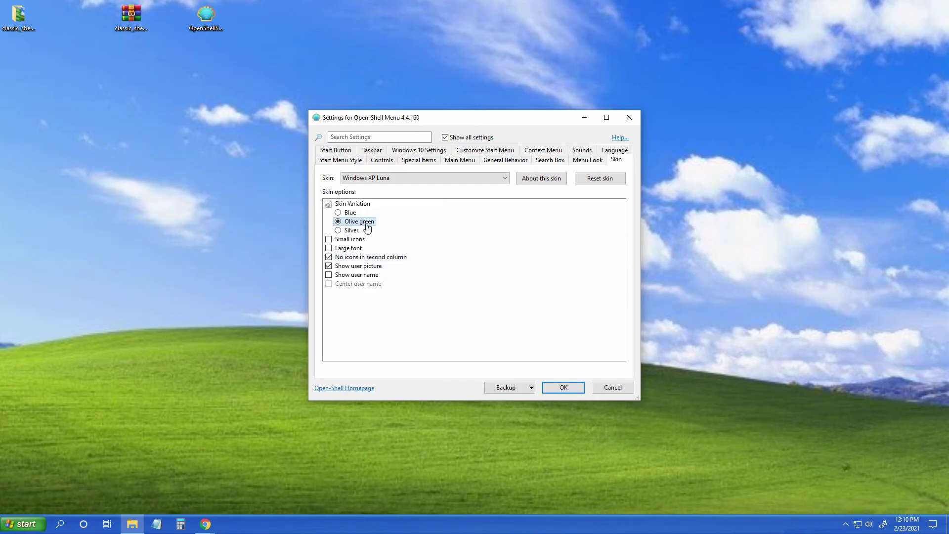
pyautogui.click(359, 232)
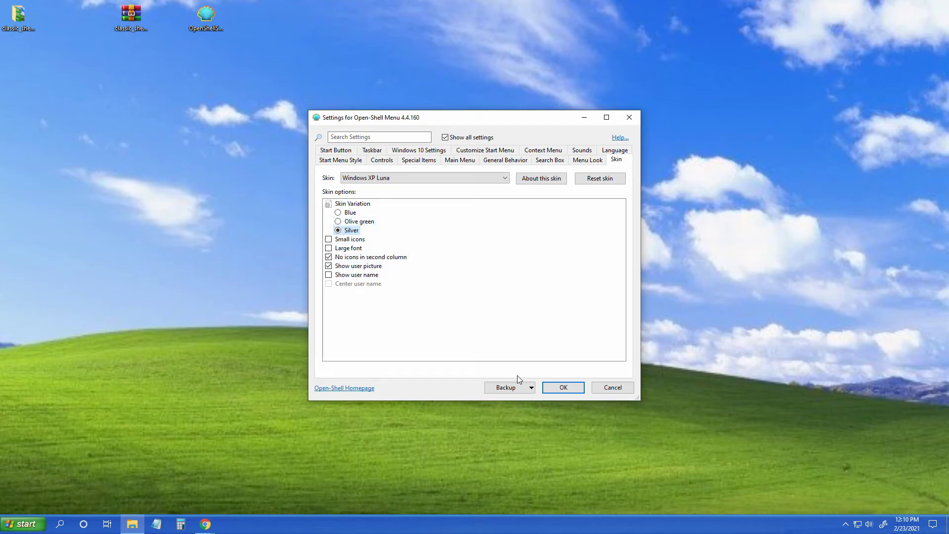
pyautogui.click(553, 389)
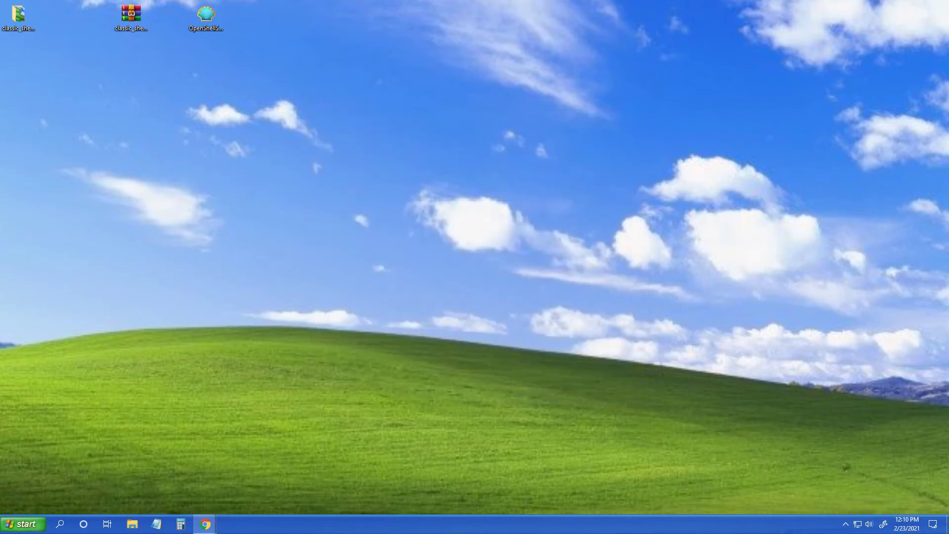
# - Switch the Open-Shell Windows XP Luna skin variation to Olive green and preview the Start menu
pyautogui.click(22, 523)
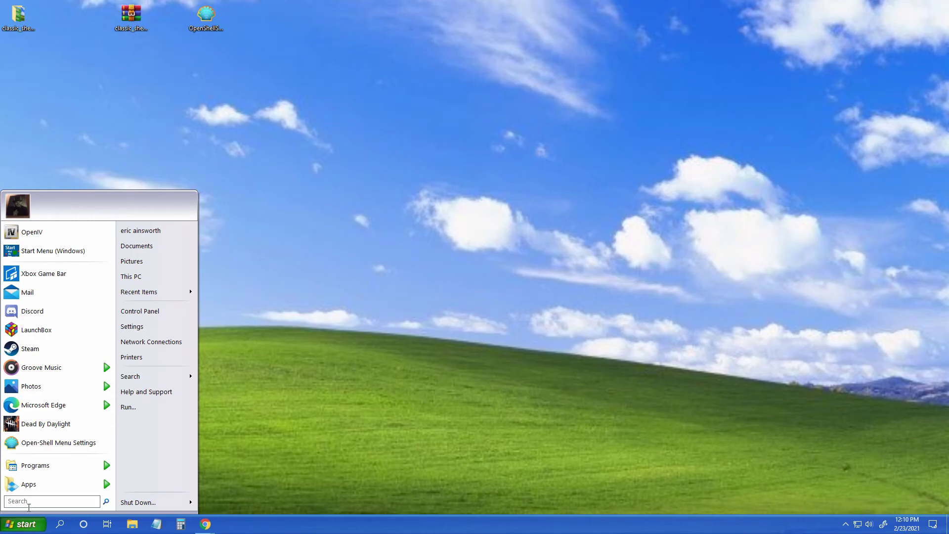
pyautogui.write('o')
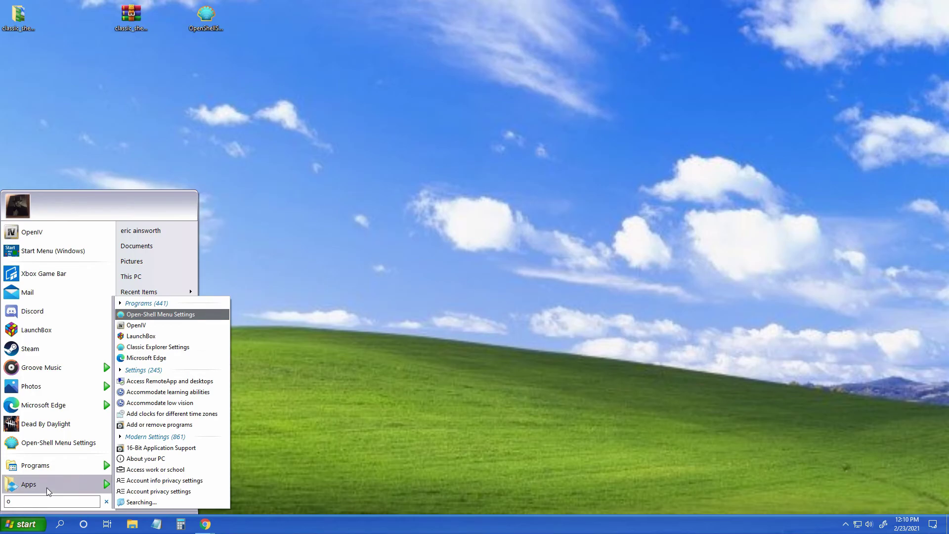
pyautogui.click(161, 314)
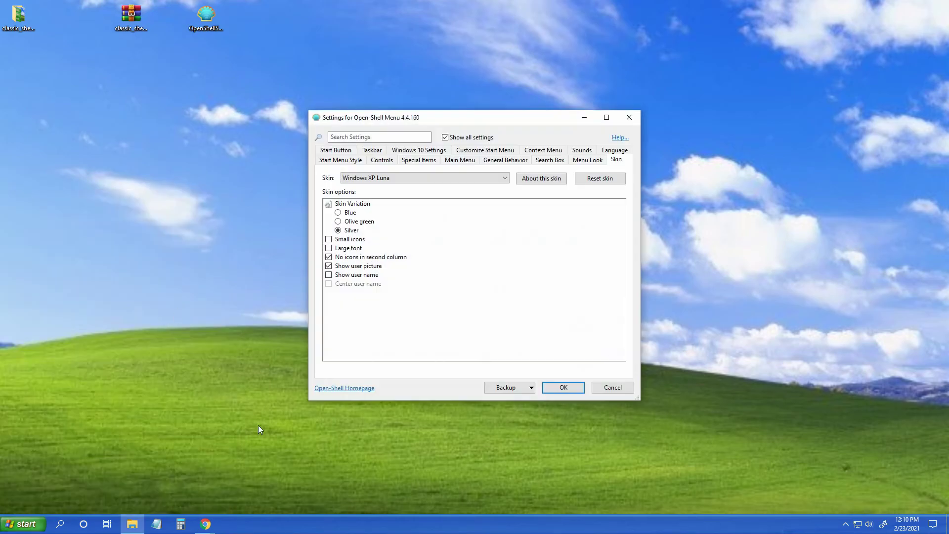
pyautogui.click(352, 222)
pyautogui.click(554, 391)
pyautogui.click(7, 526)
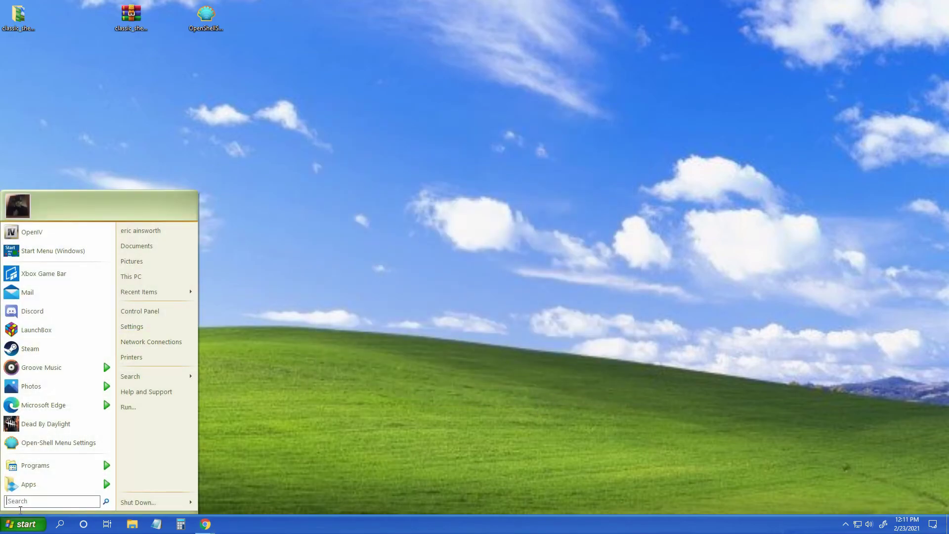
# - Return the Luna skin variation to Blue in Open-Shell Menu Settings and check the Start menu
pyautogui.moveTo(19, 487)
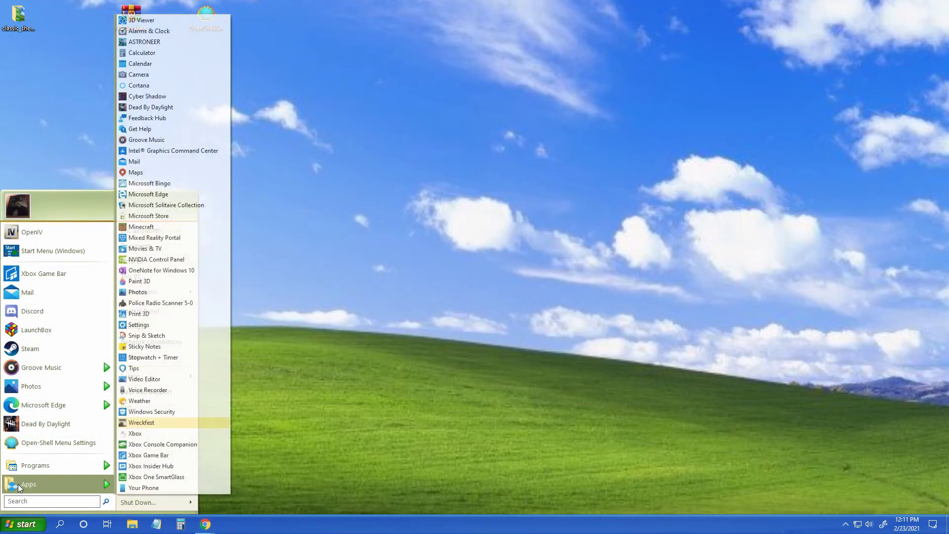
pyautogui.click(38, 502)
pyautogui.write('open')
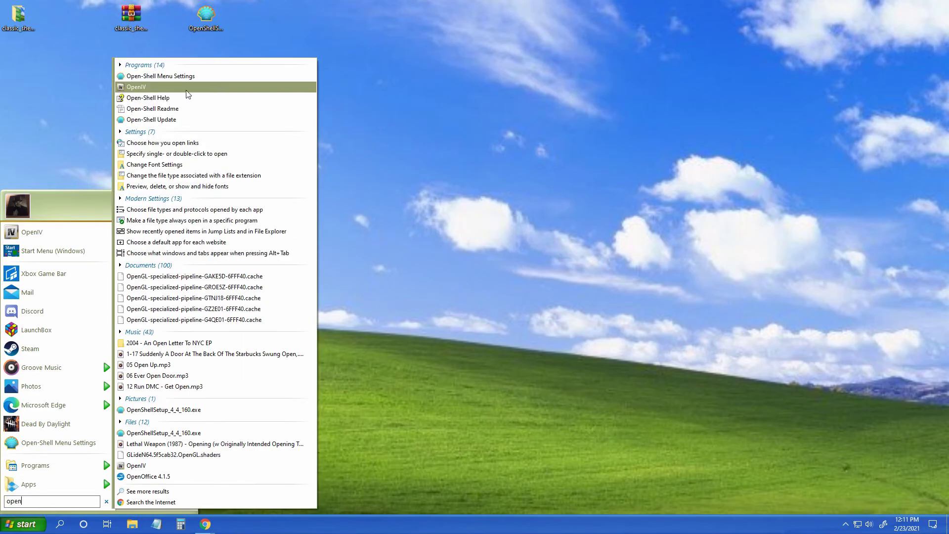
pyautogui.click(185, 76)
pyautogui.click(351, 212)
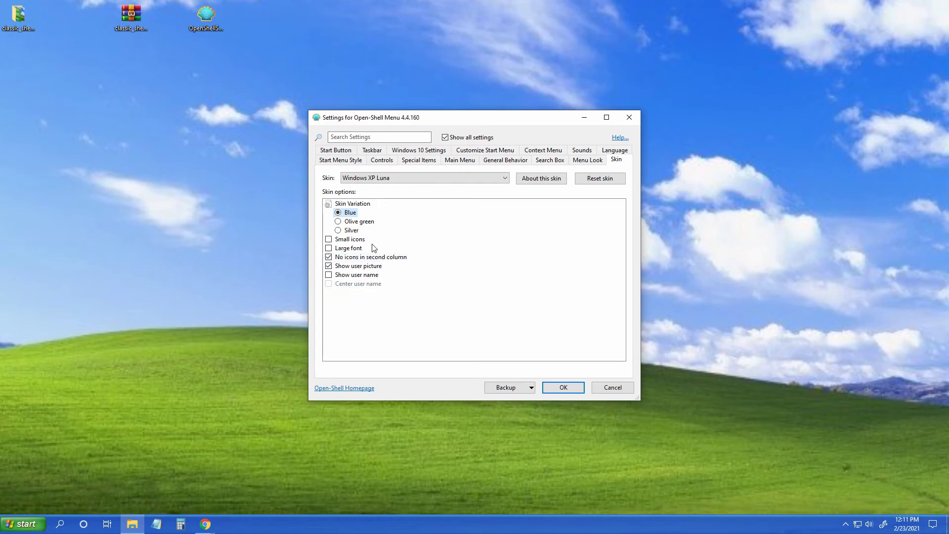
pyautogui.click(557, 388)
pyautogui.click(20, 522)
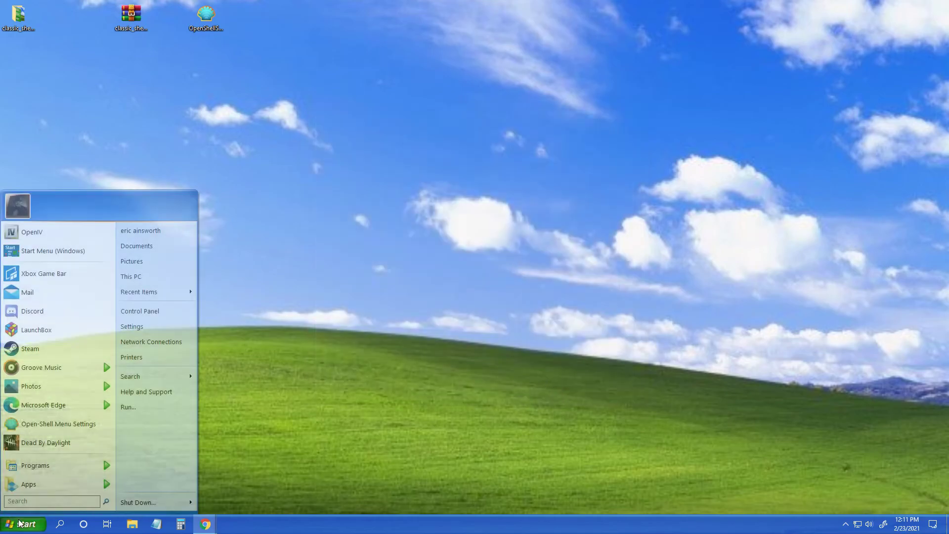
pyautogui.click(386, 295)
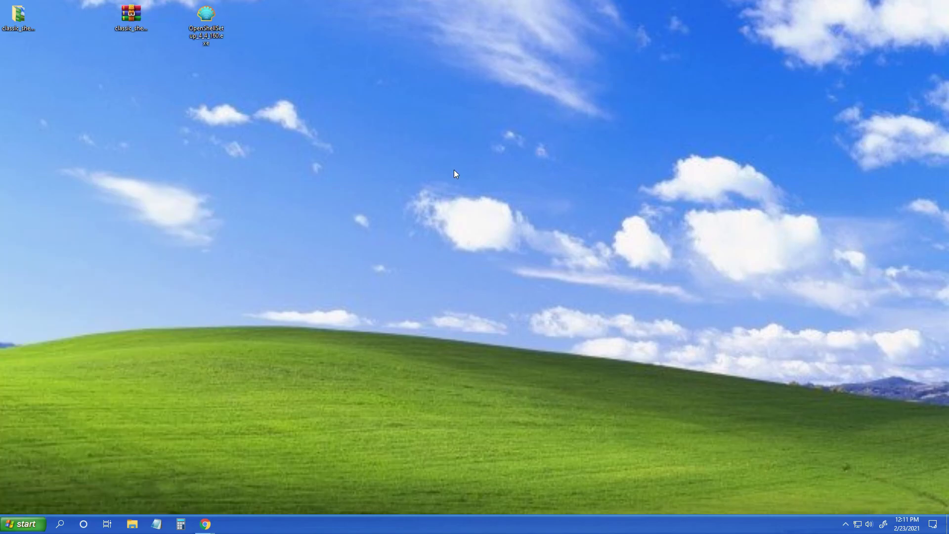